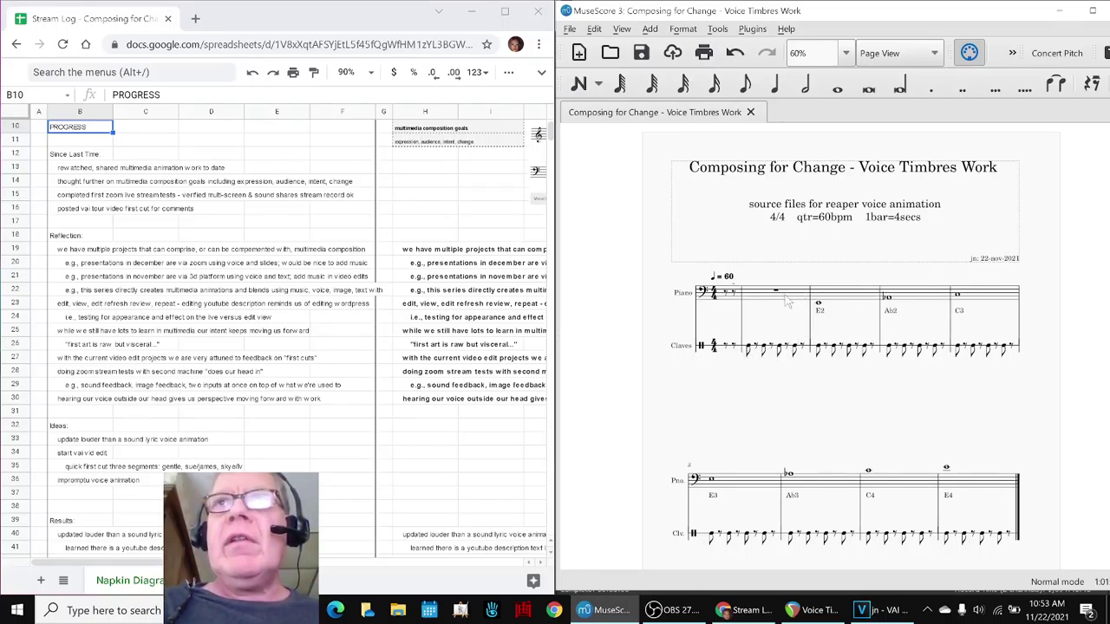
- Play the Voice Timbres score from measure 3, then switch to the REAPER voice project
left_click(841, 300)
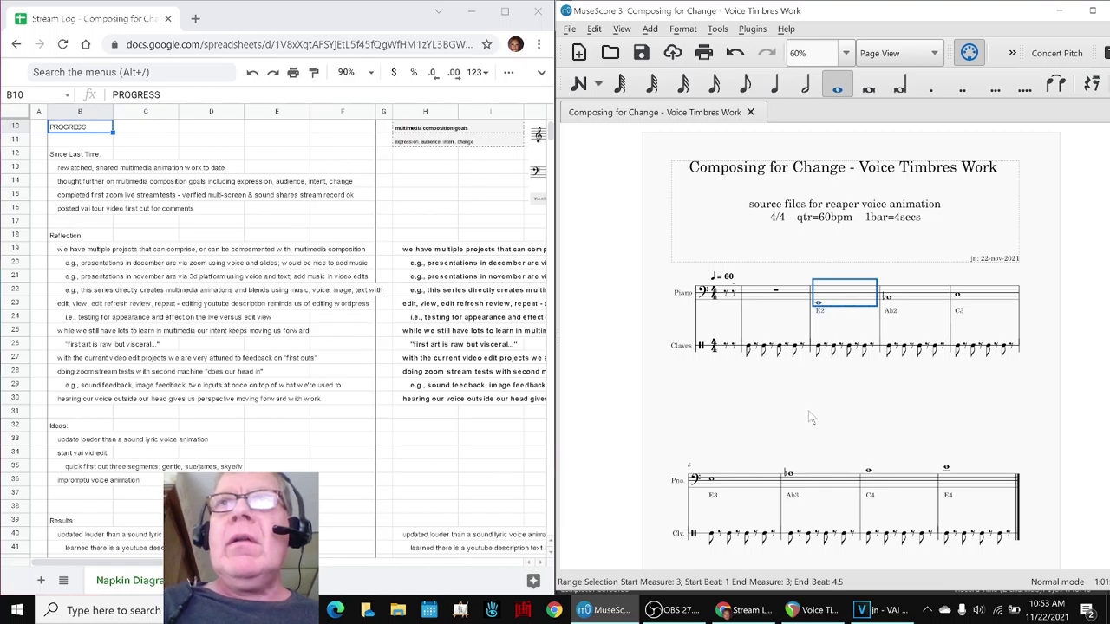
key("Escape")
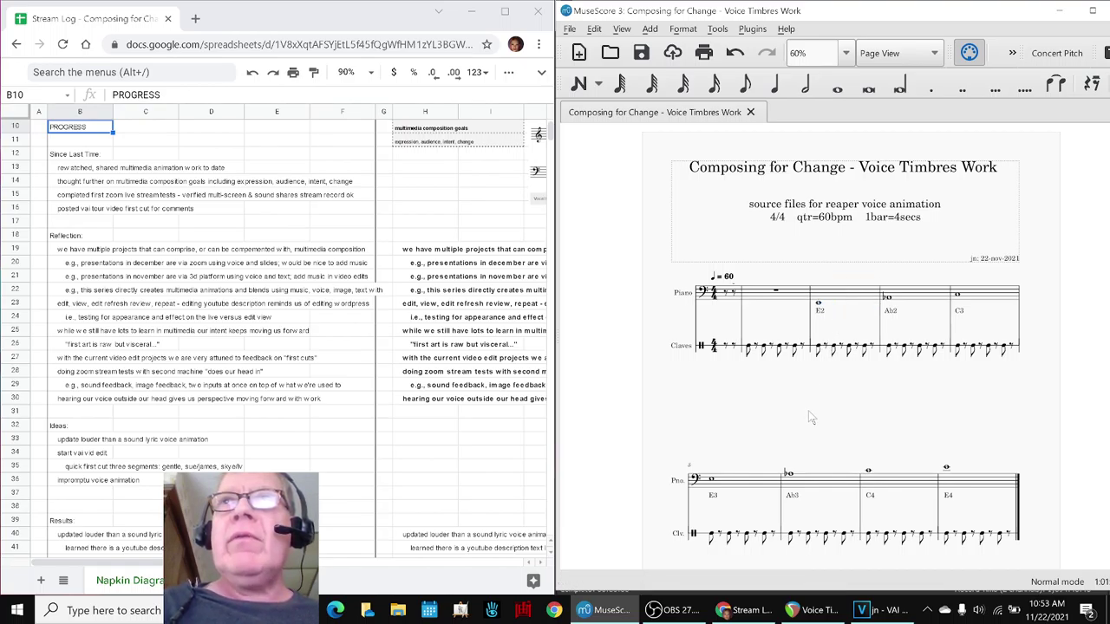
key("space")
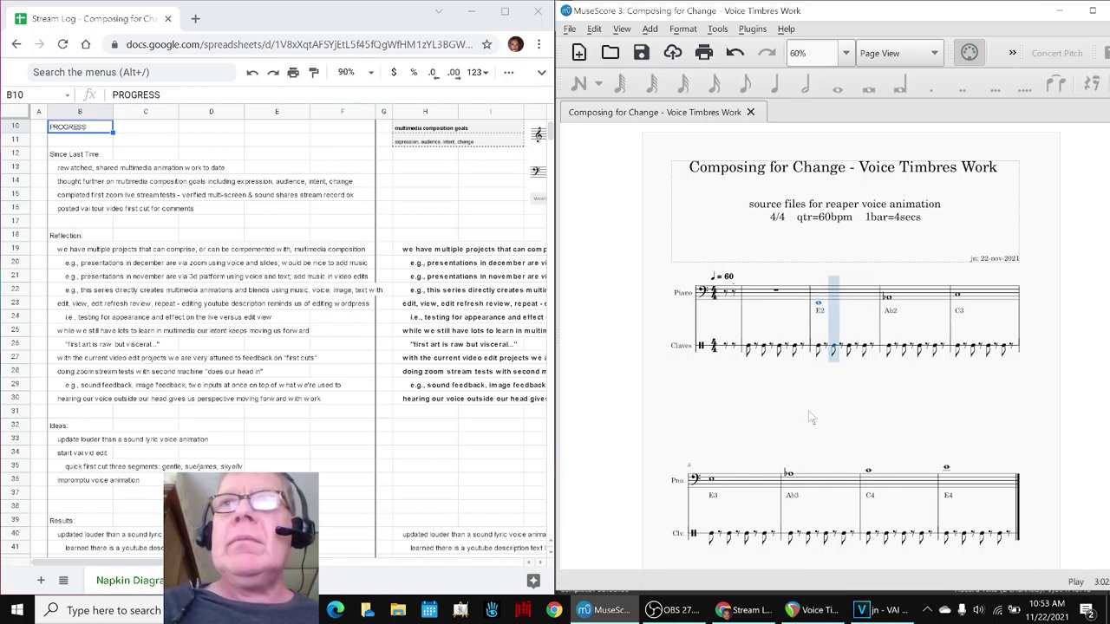
left_click(815, 609)
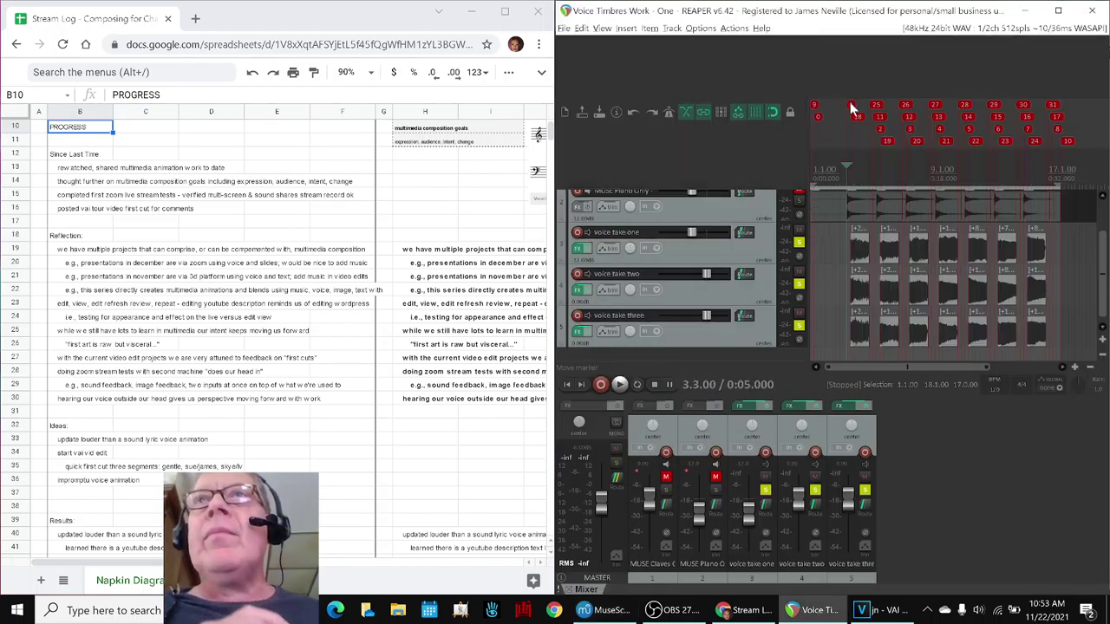
- Audition track 1 soloed, unsolo it again, then bring OBS Studio forward
left_click(798, 201)
key("space")
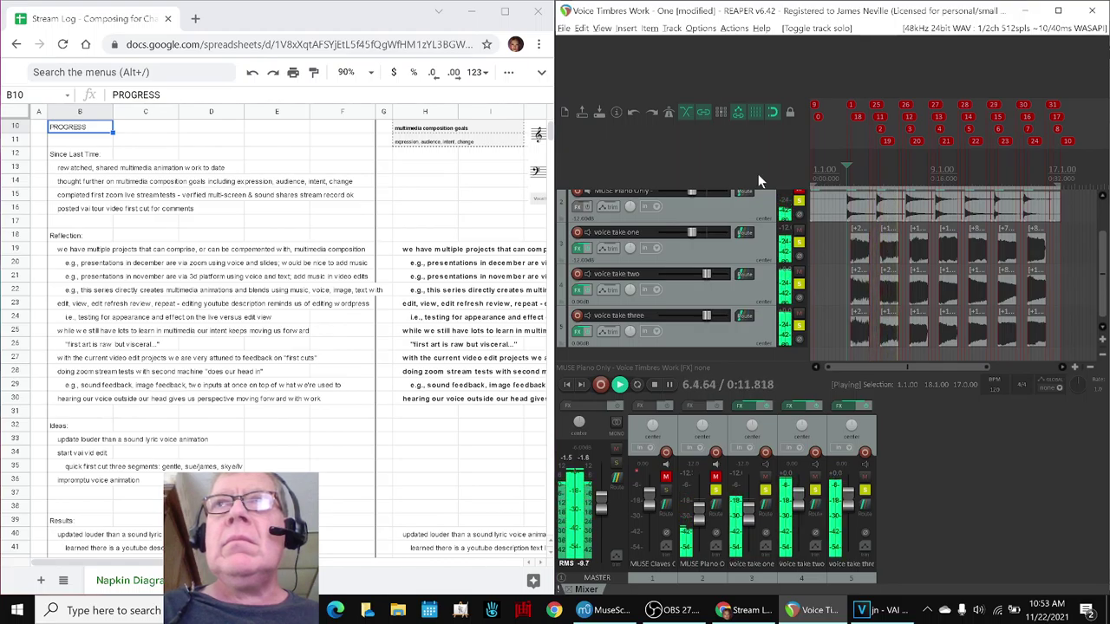
key("space")
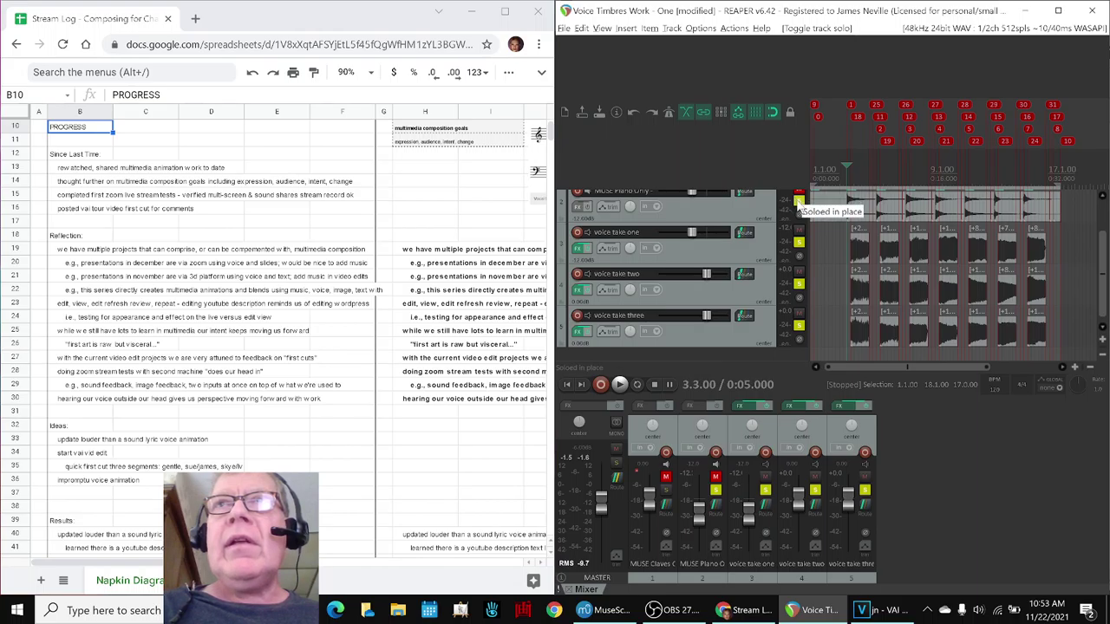
left_click(798, 201)
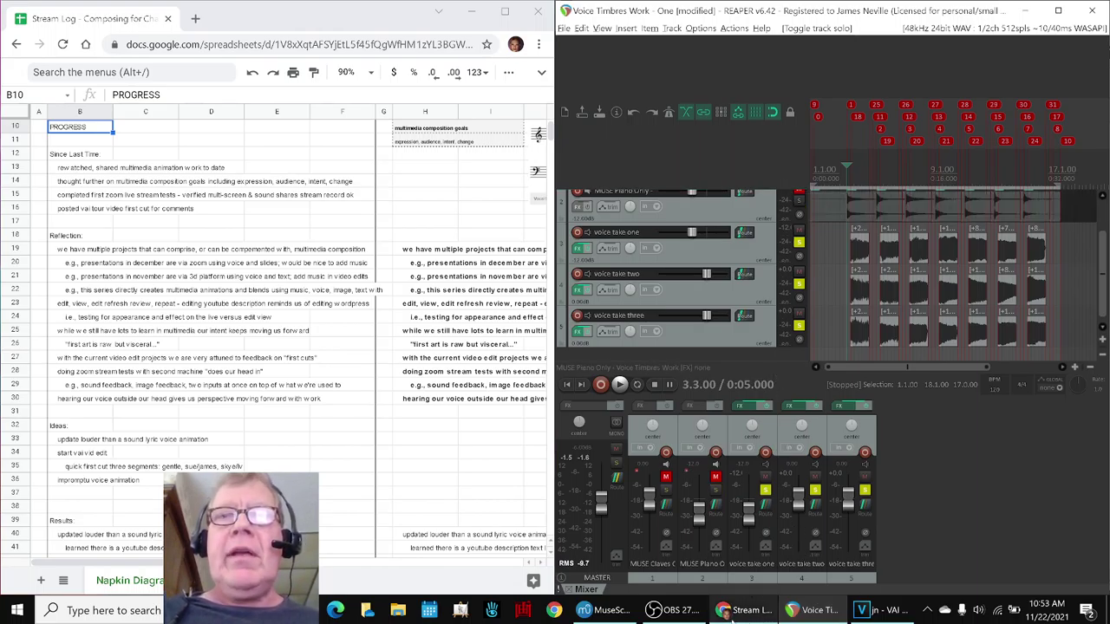
left_click(679, 612)
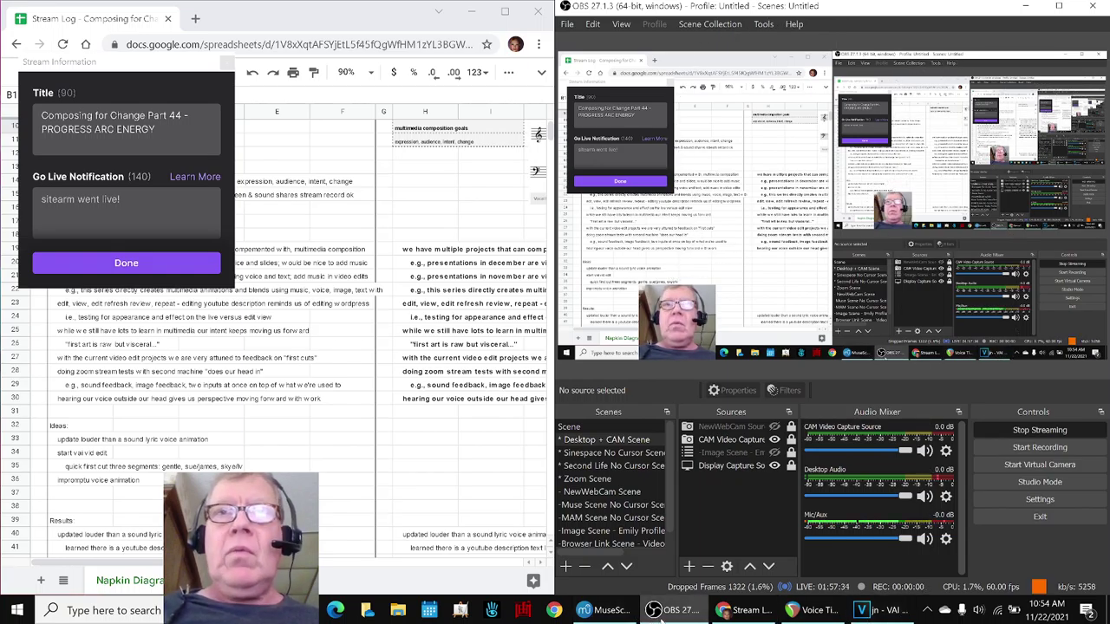
- Return to the stream log and move from H19 along row 19 to read the reflection notes
key("alt+Tab")
left_click(415, 250)
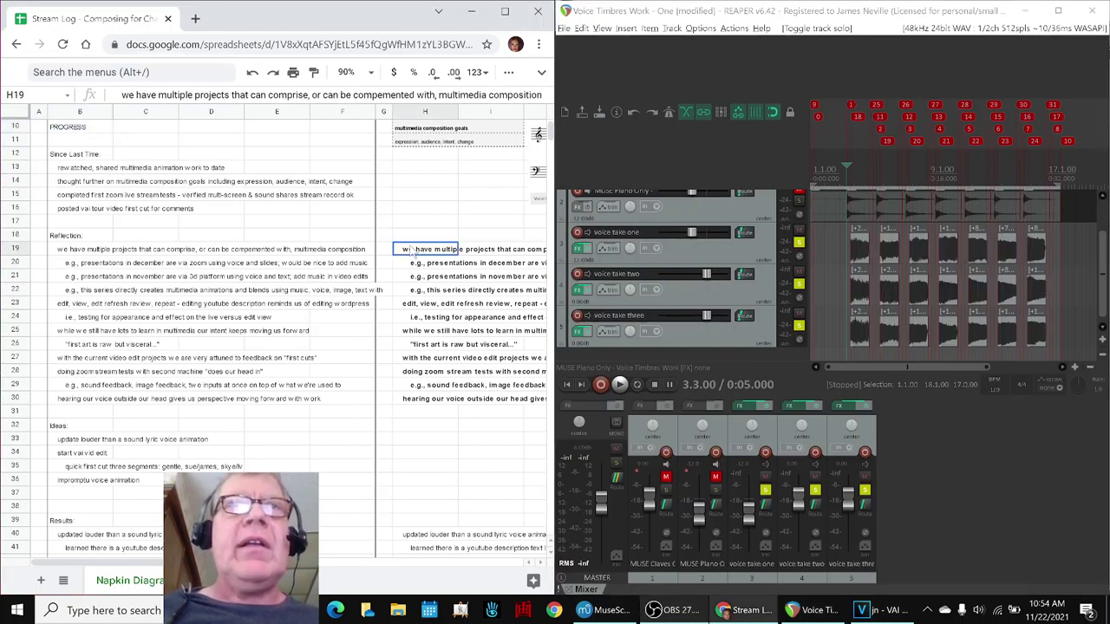
key("Right")
key("Right")
key("Right")
key("Right")
key("Right")
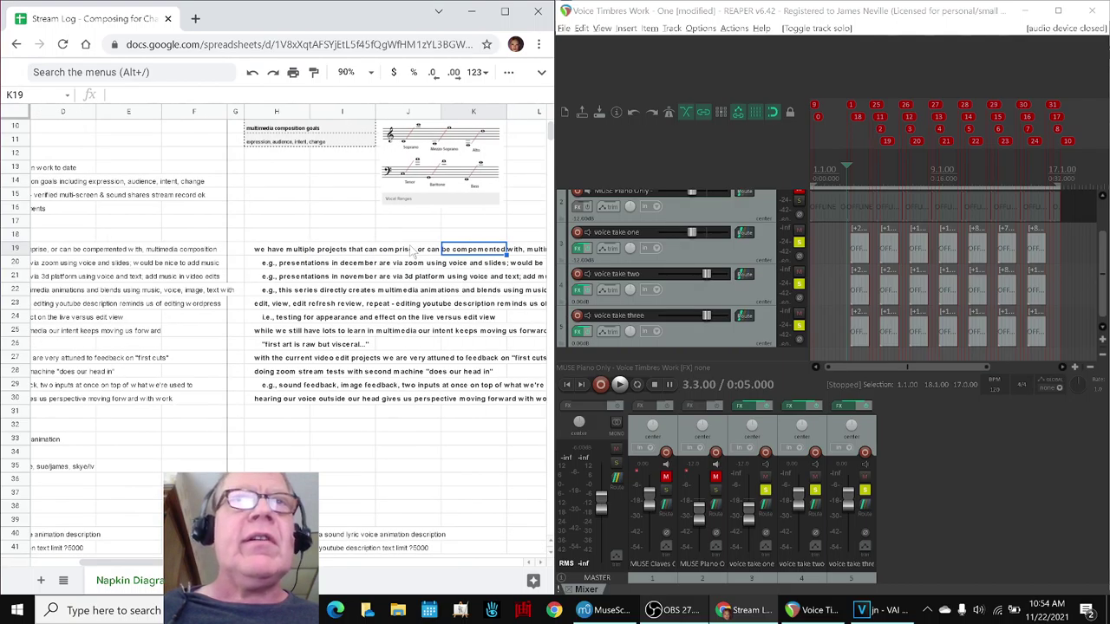
key("Right")
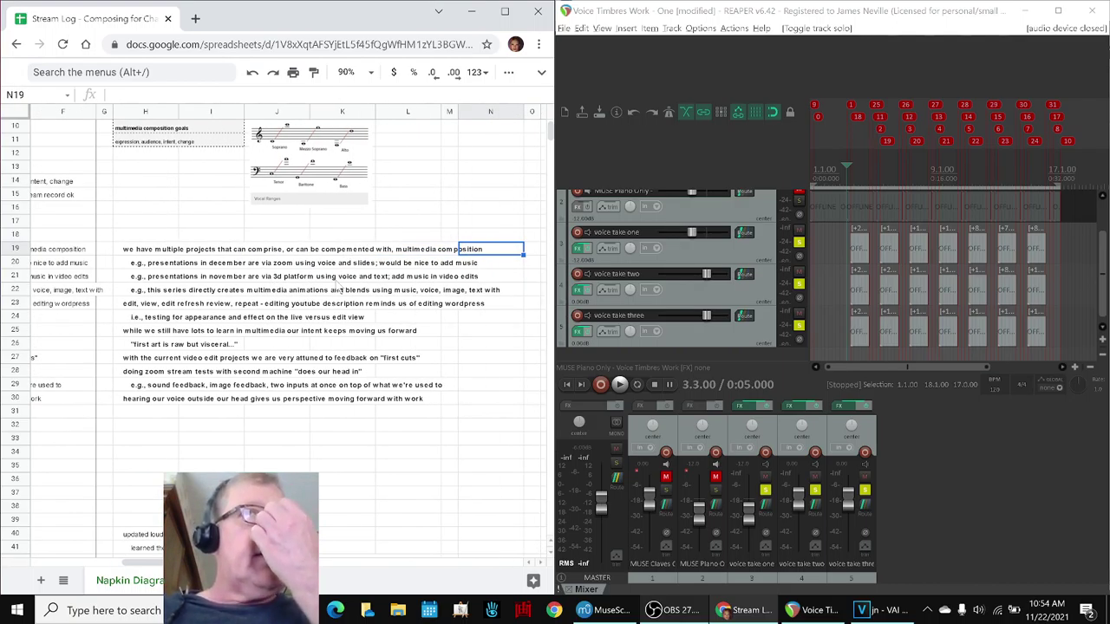
key("Left")
key("Left")
key("Left")
key("Left")
key("Left")
key("Left")
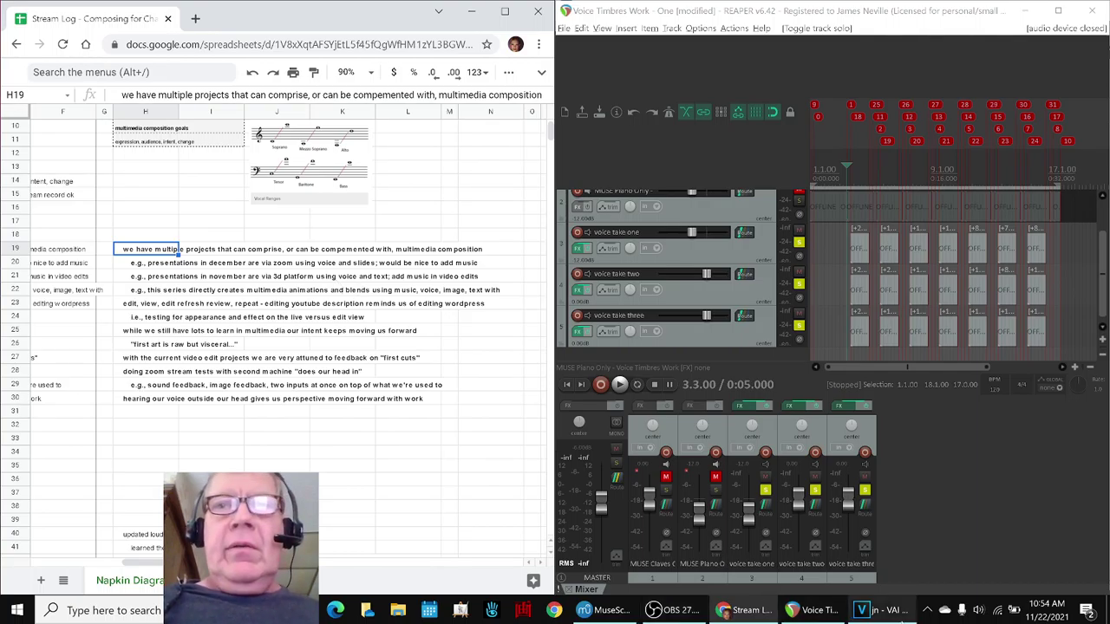
- Bring VEGAS Pro forward maximized and preview the VAI tour video's opening
left_click(898, 614)
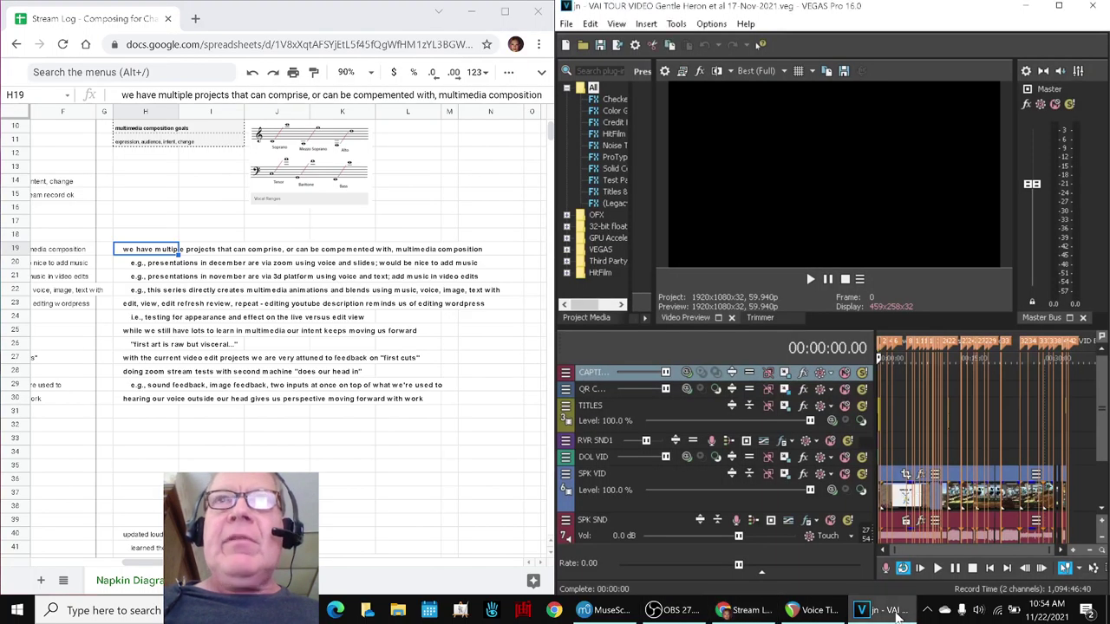
left_click(1058, 6)
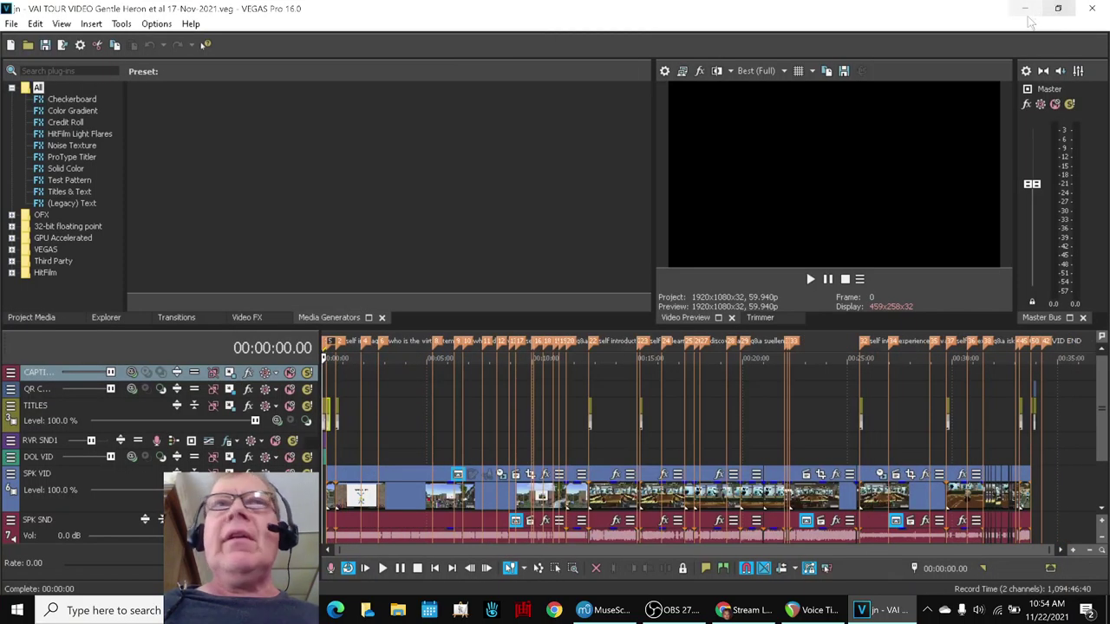
key("space")
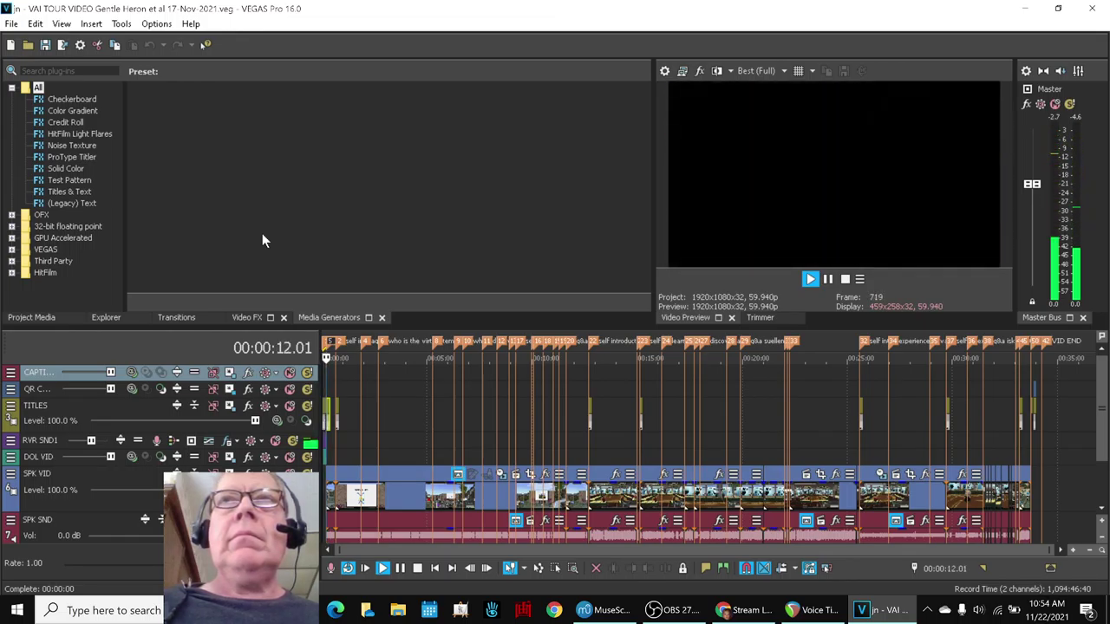
key("space")
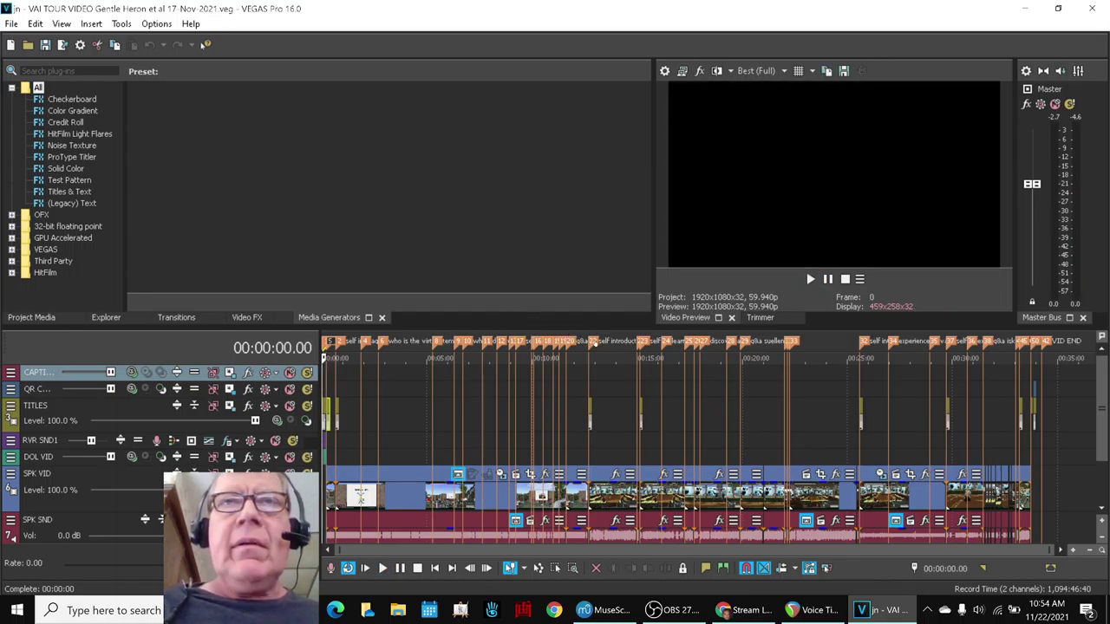
- Preview from the 'self introduction suellen' marker, then jump to the VID END marker
left_click(590, 358)
key("space")
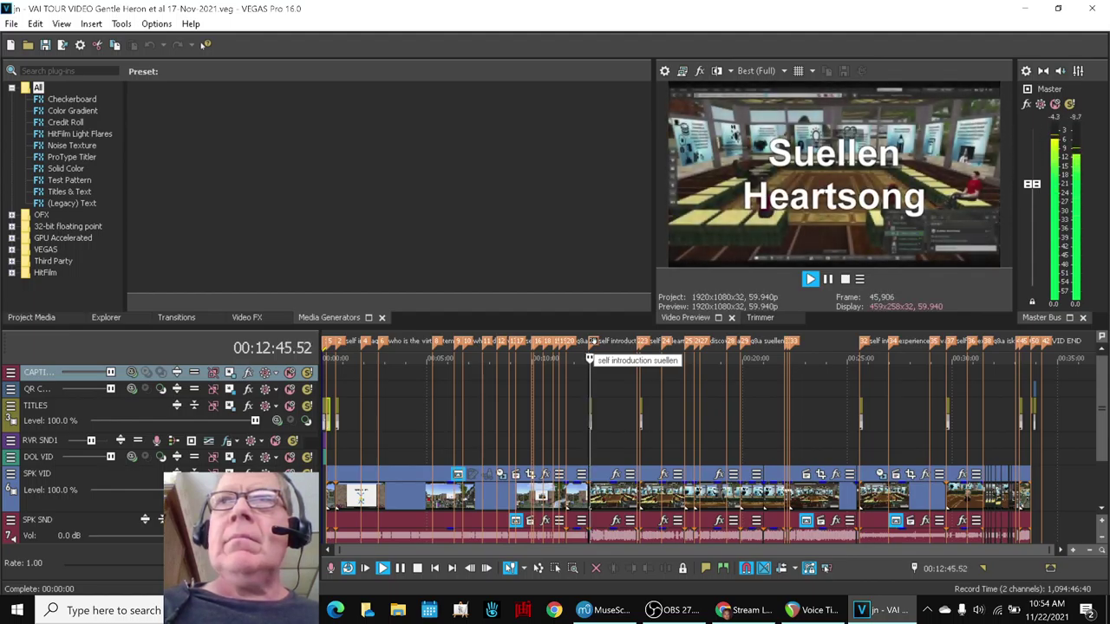
key("space")
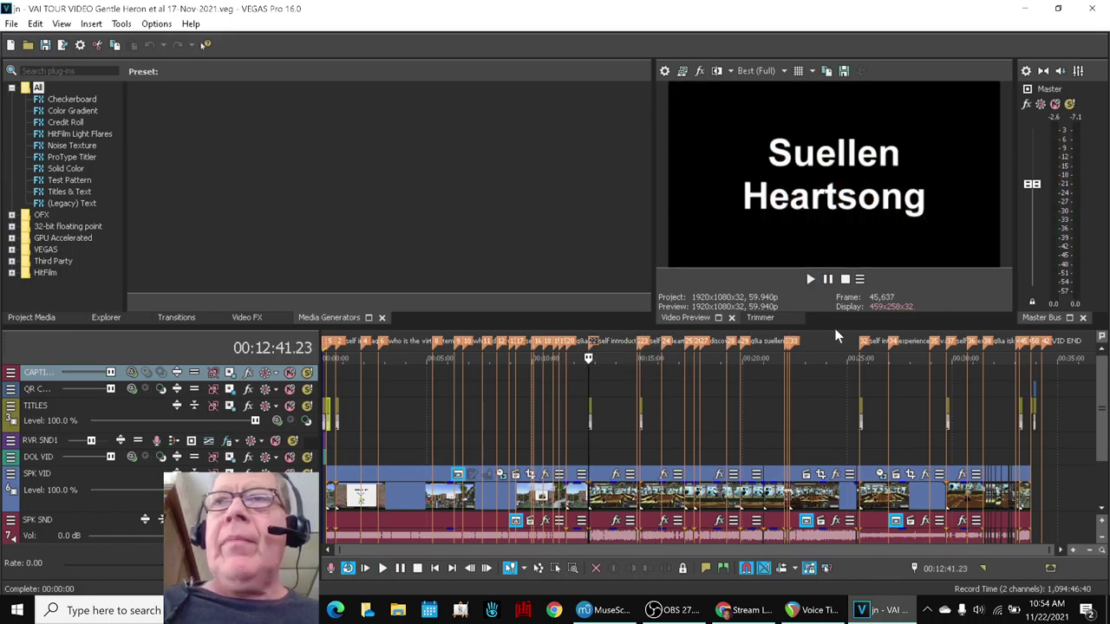
left_click(1046, 343)
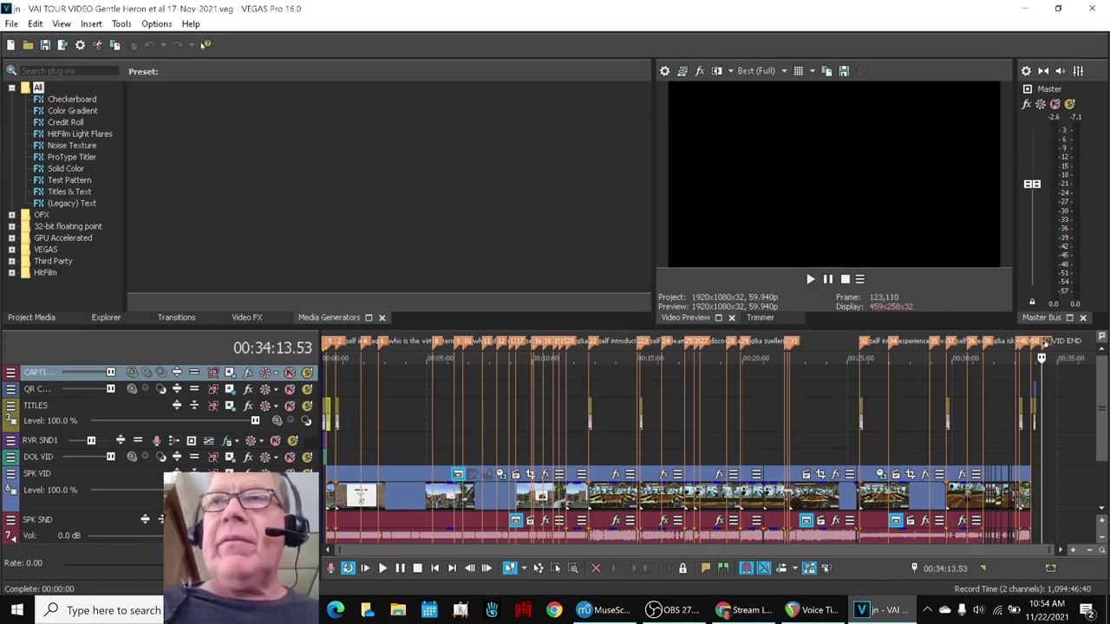
scroll(1045, 345, "up", 5)
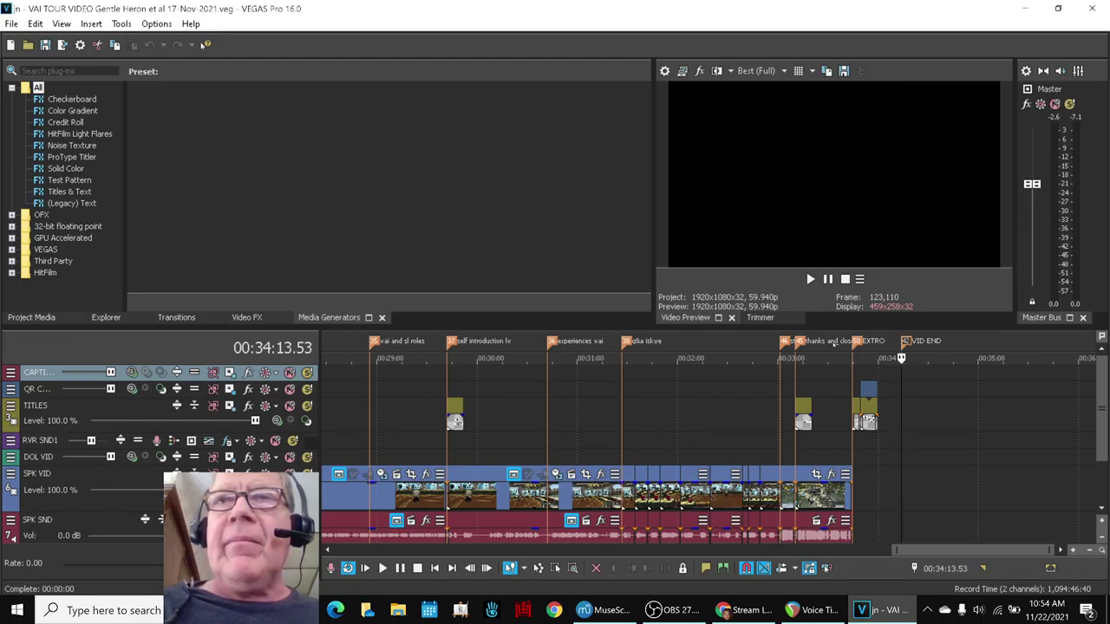
- Preview the closing Virtual Ability QR title card near 00:33:33, then minimize VEGAS Pro
left_click(833, 358)
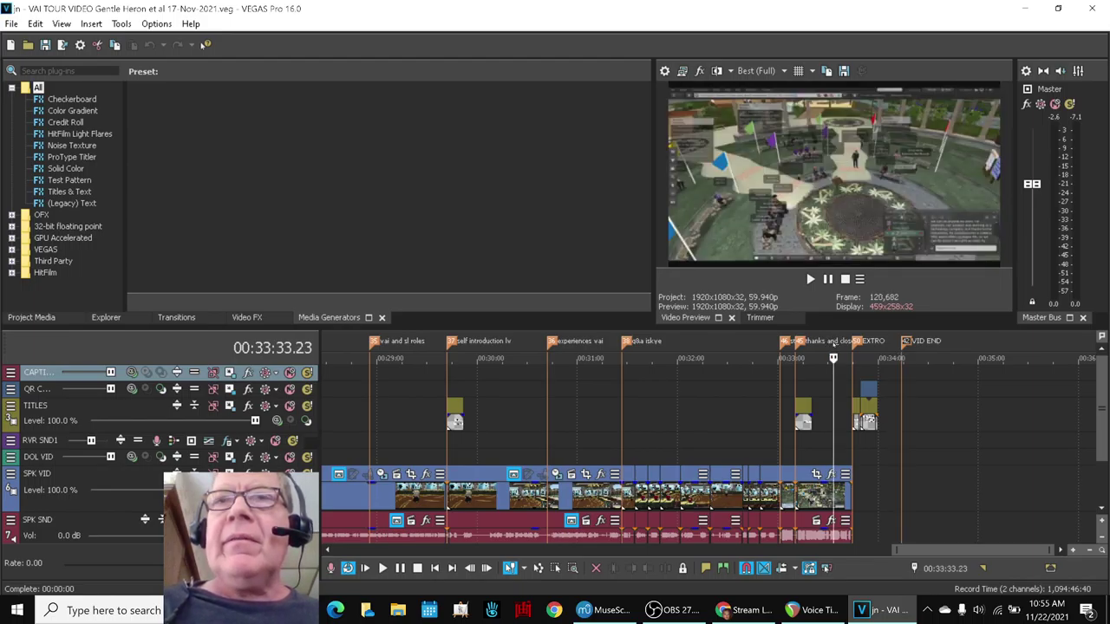
left_click(878, 357)
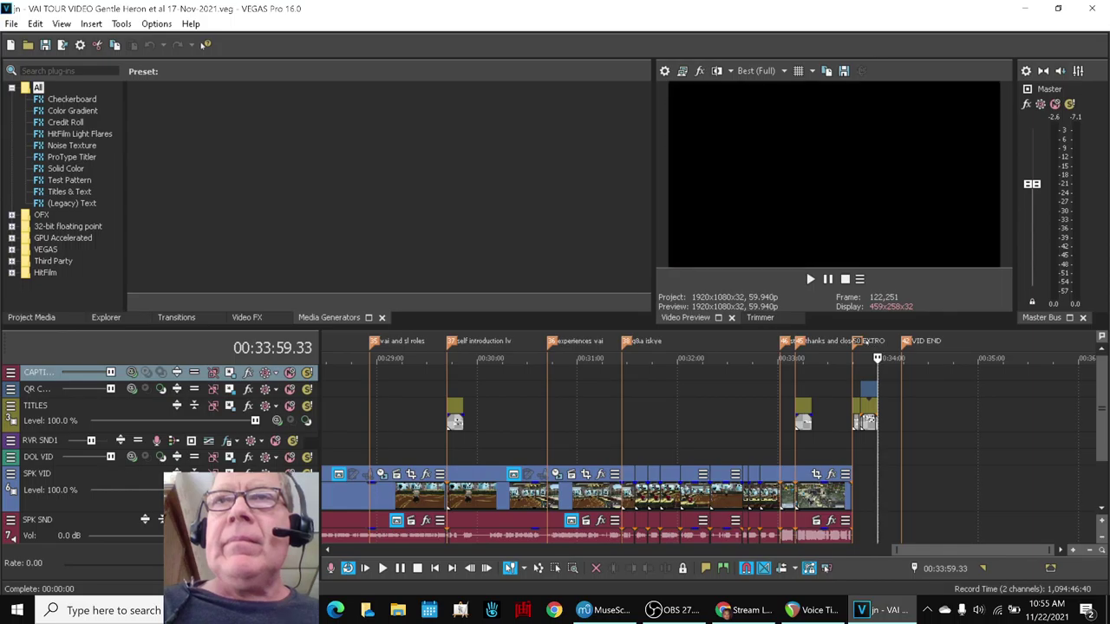
left_click(866, 357)
key("space")
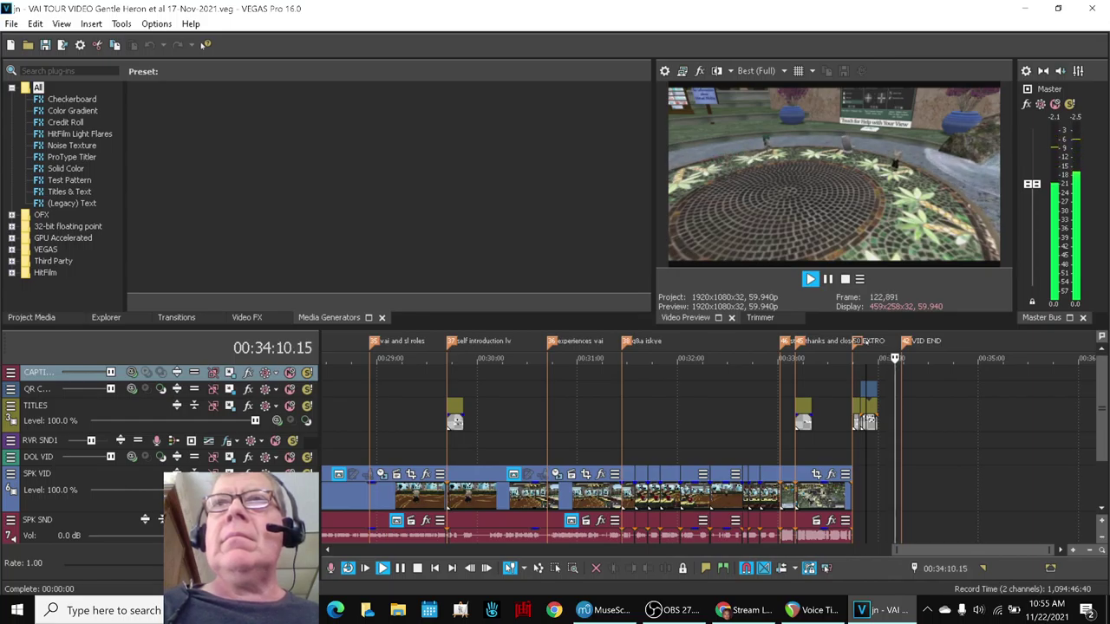
key("space")
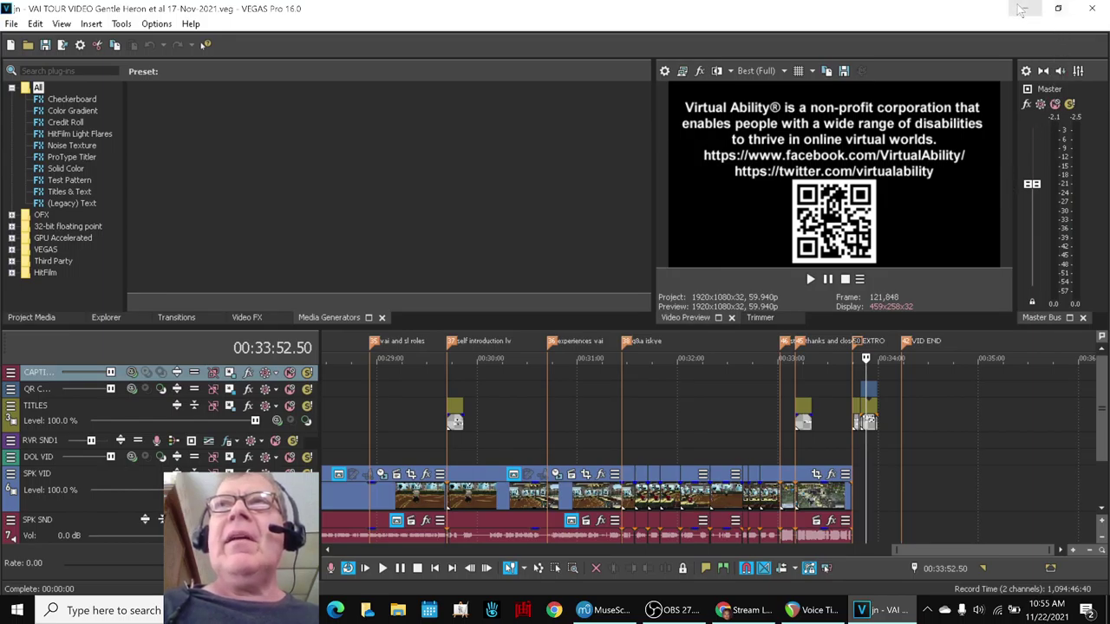
left_click(1024, 12)
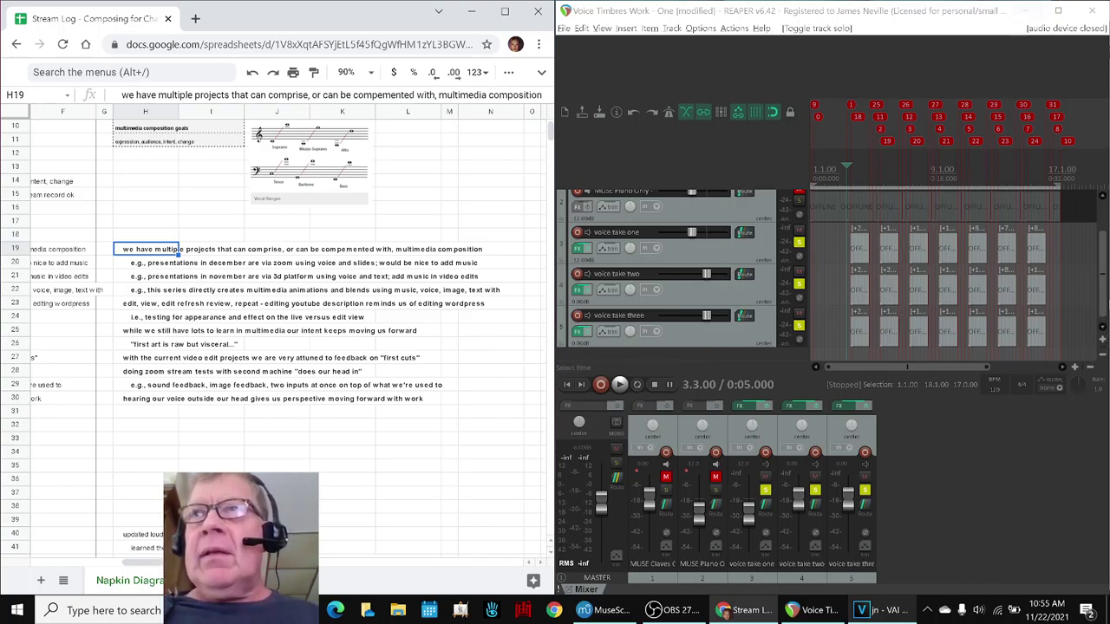
- Bring REAPER forward and select the voice take one track
left_click(1105, 303)
scroll(986, 266, "up", 2)
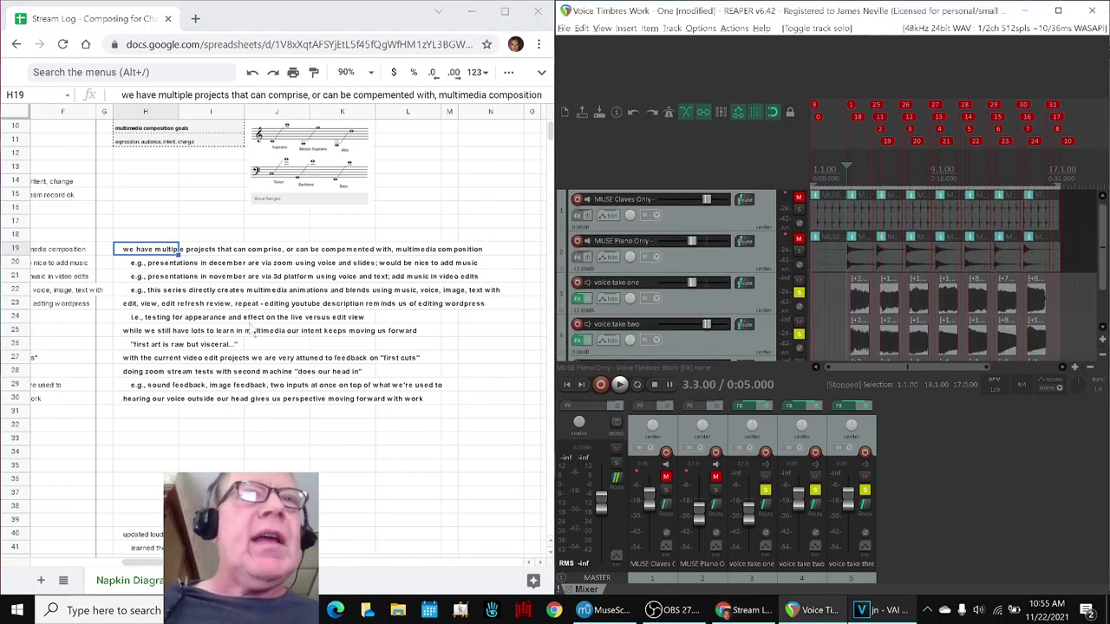
left_click(158, 404)
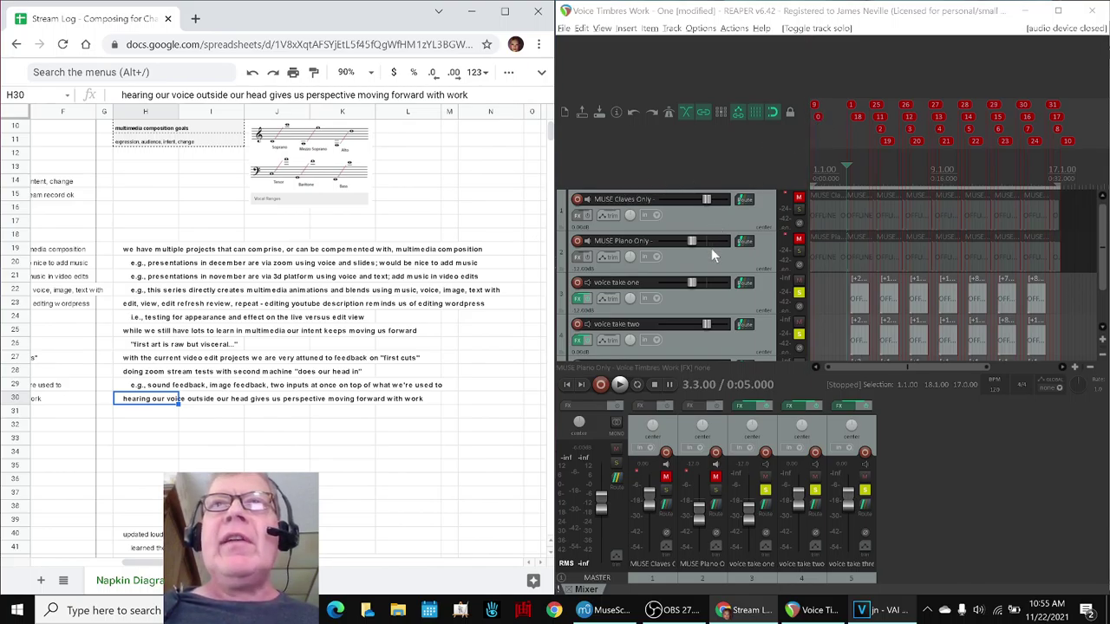
left_click(702, 312)
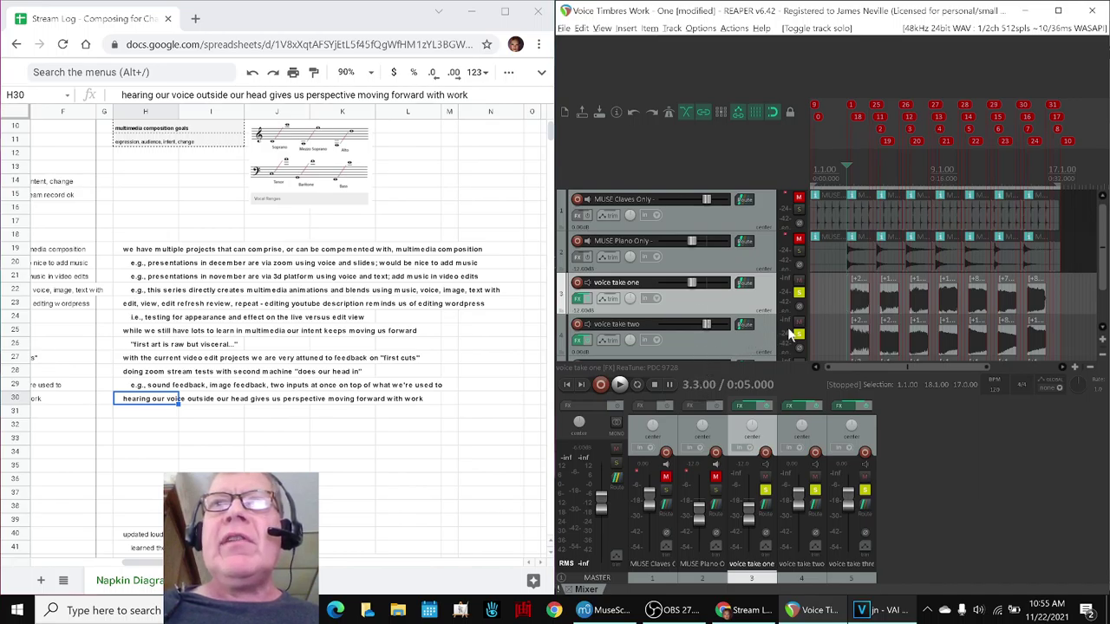
left_click_drag(1104, 225, 1104, 260)
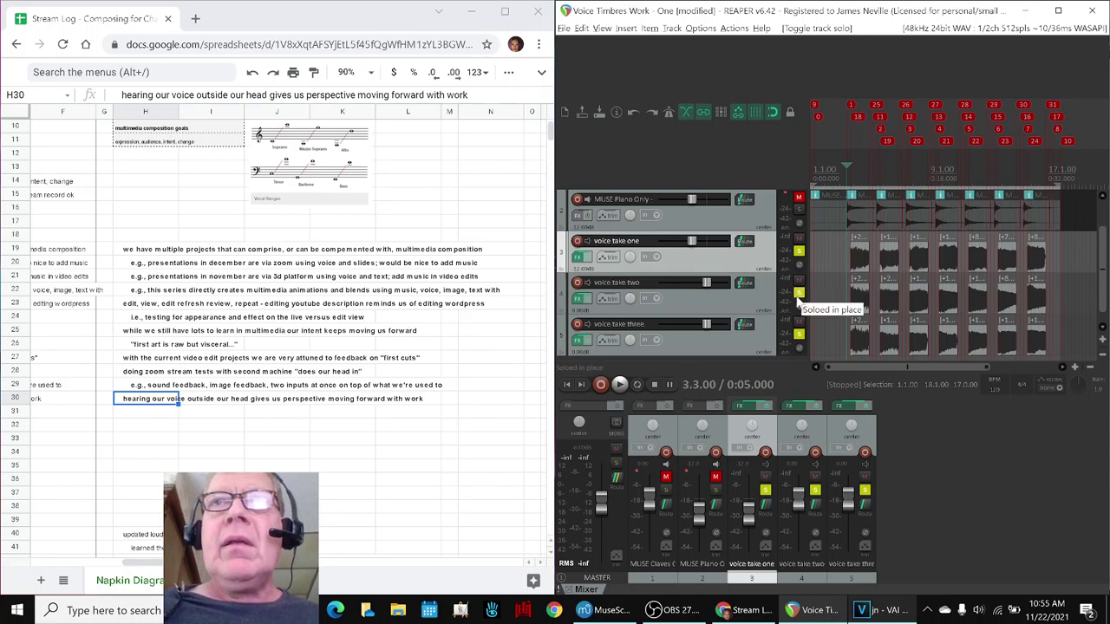
- Unsolo voice takes two and three, audition voice take one from a marker, and open its effect chain
left_click(797, 292)
left_click(798, 335)
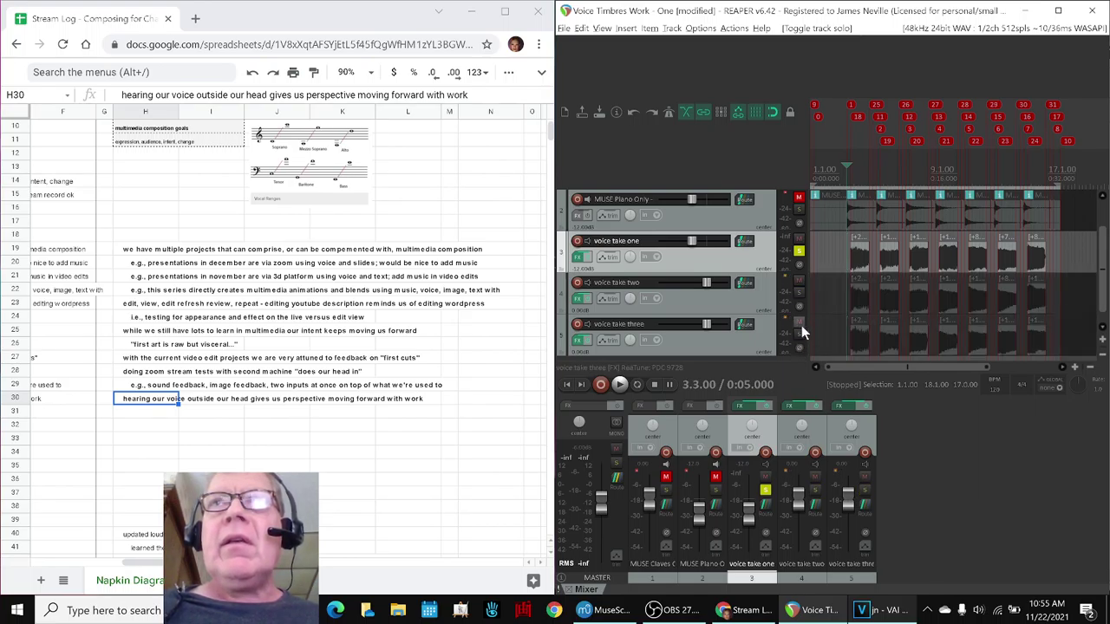
left_click(858, 116)
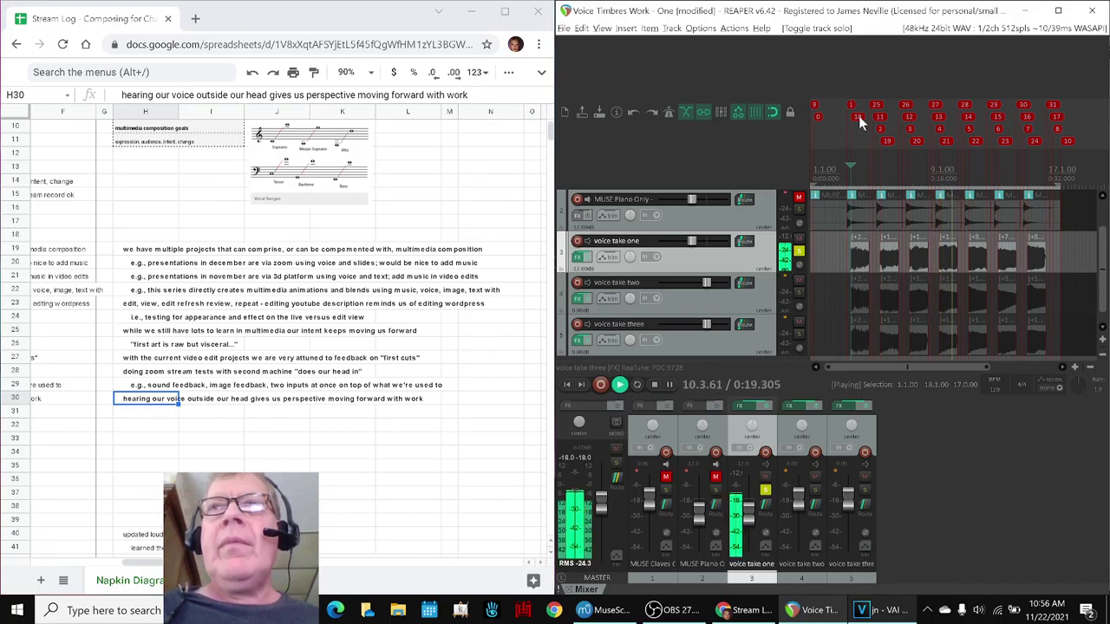
key("space")
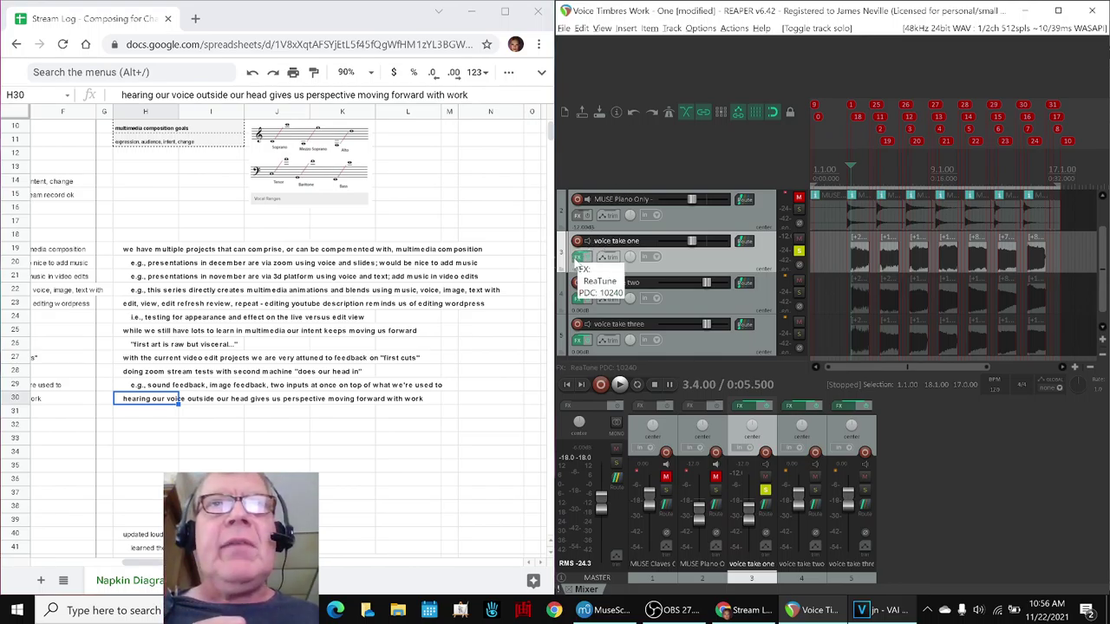
left_click(579, 256)
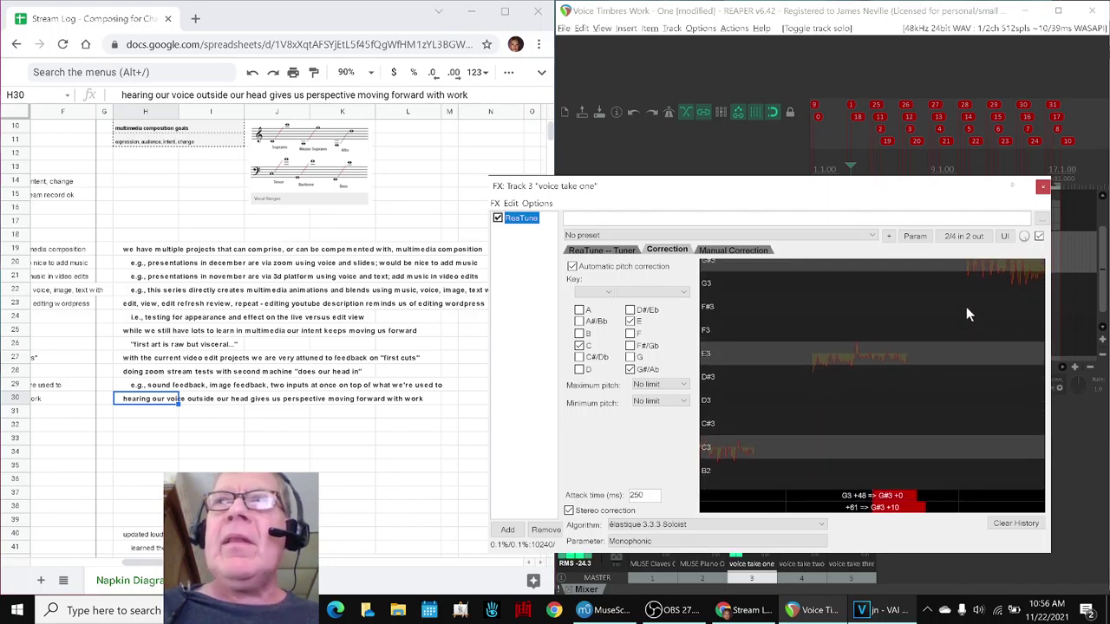
left_click(1042, 187)
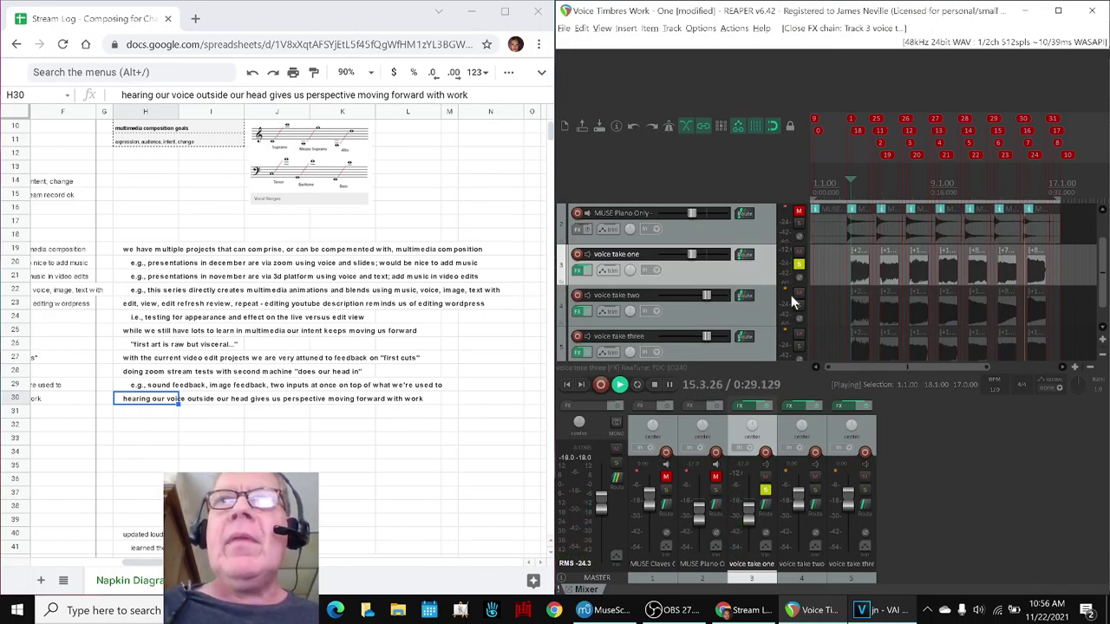
- Solo voice takes two and three and play all three takes together
key("space")
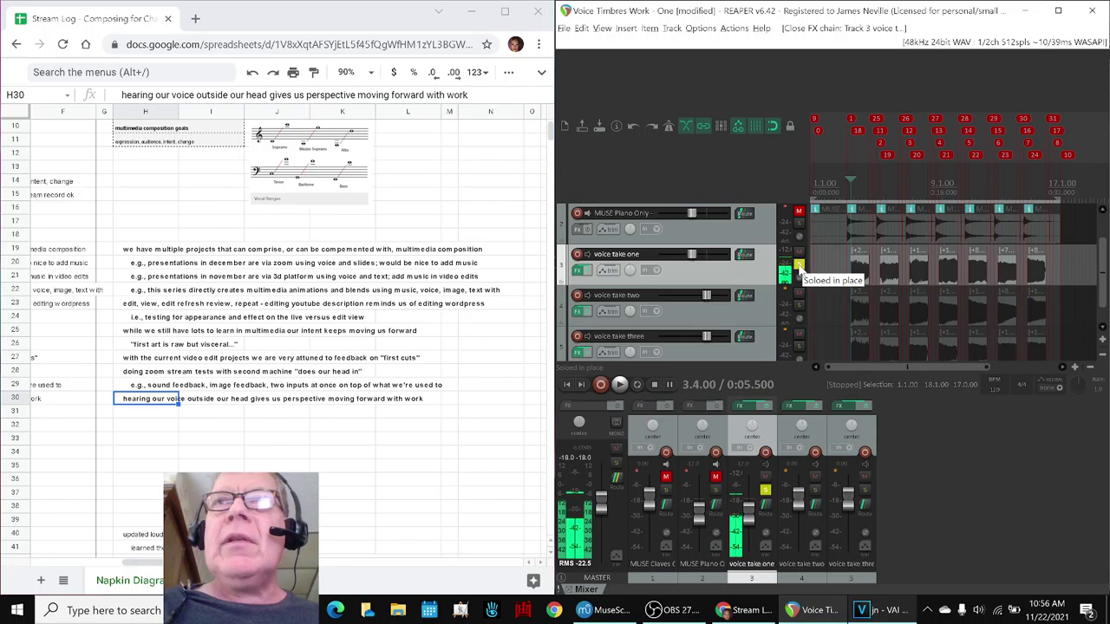
left_click(799, 303)
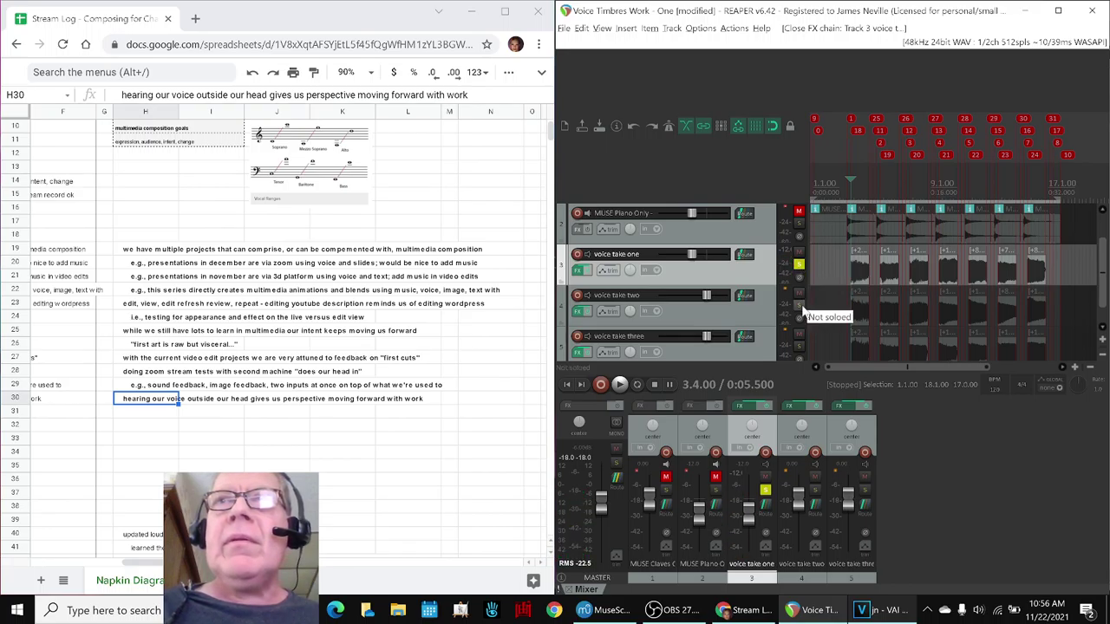
left_click(799, 338)
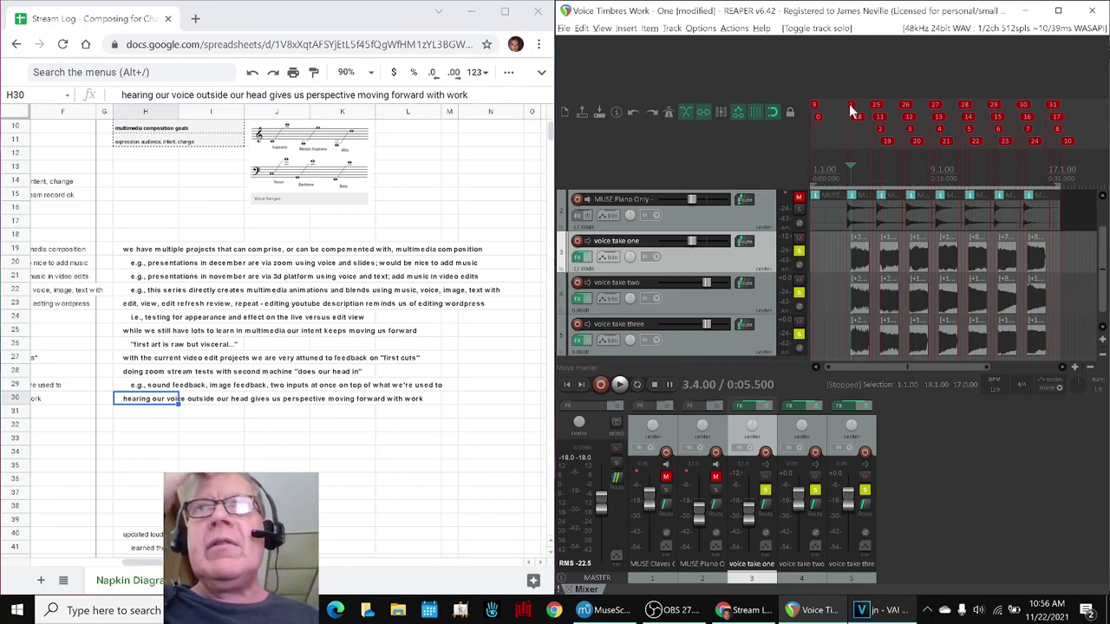
key("space")
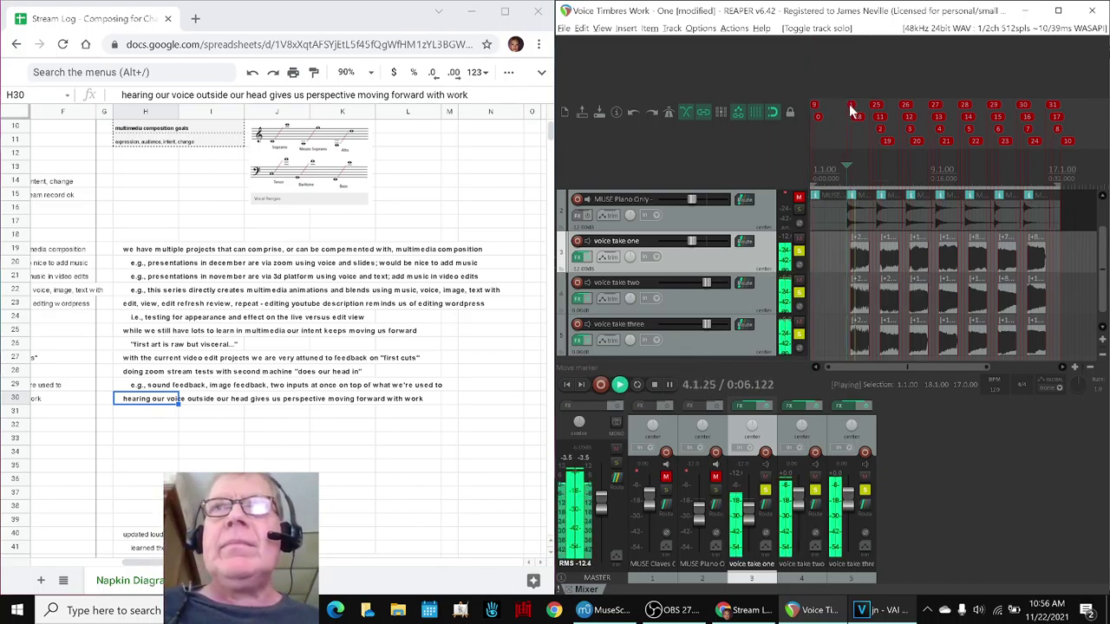
key("space")
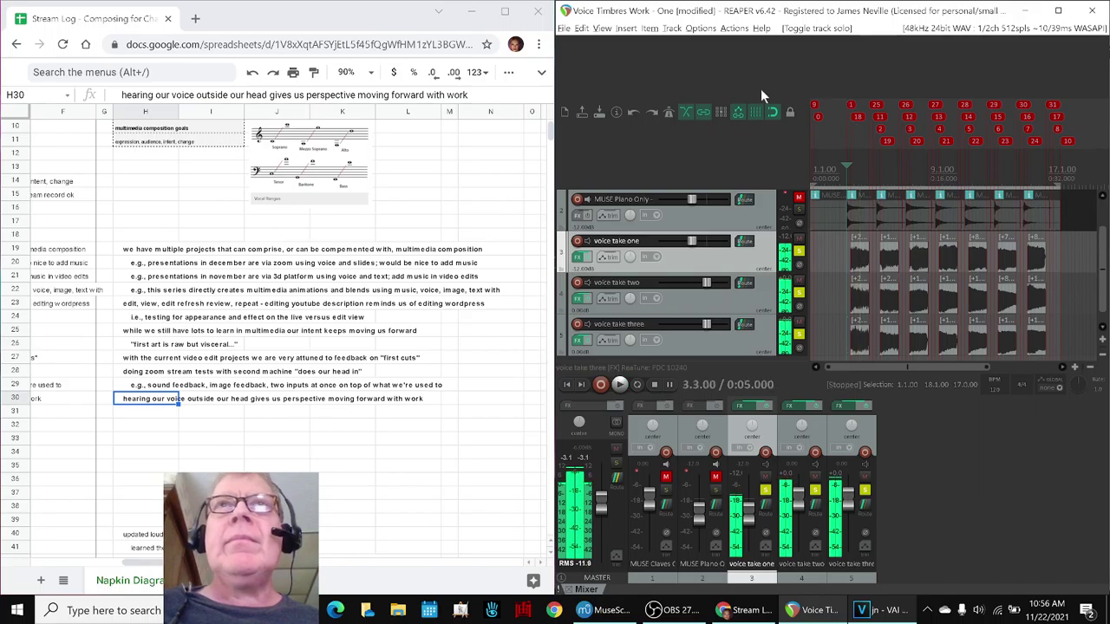
- Open the recent project Voice Timbres Work - Two without saving the first project
left_click(564, 28)
mouse_move(581, 28)
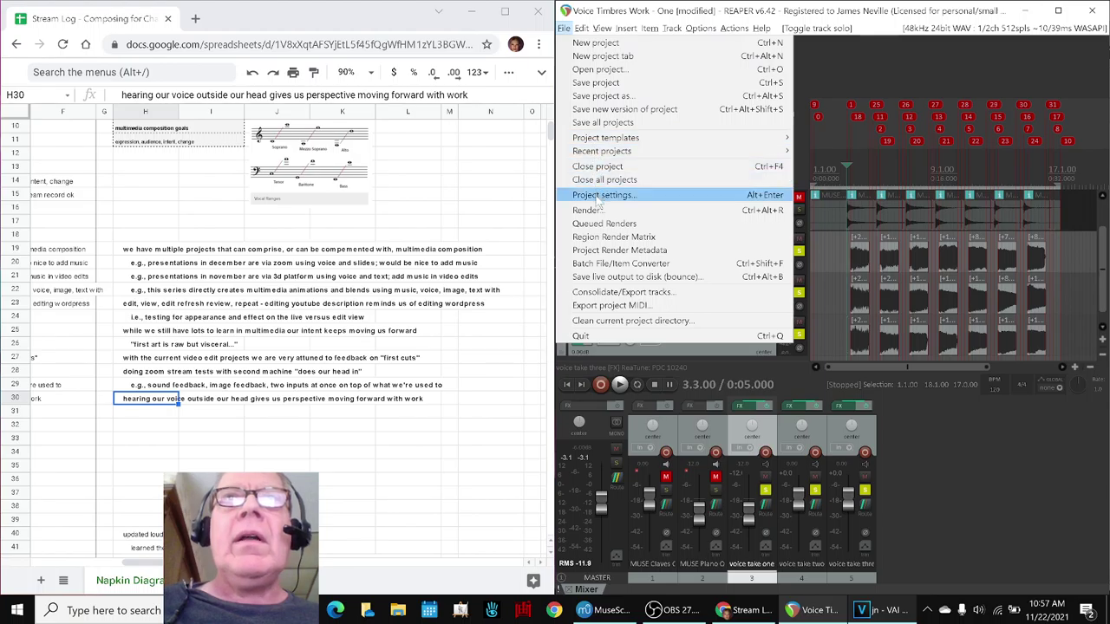
mouse_move(577, 152)
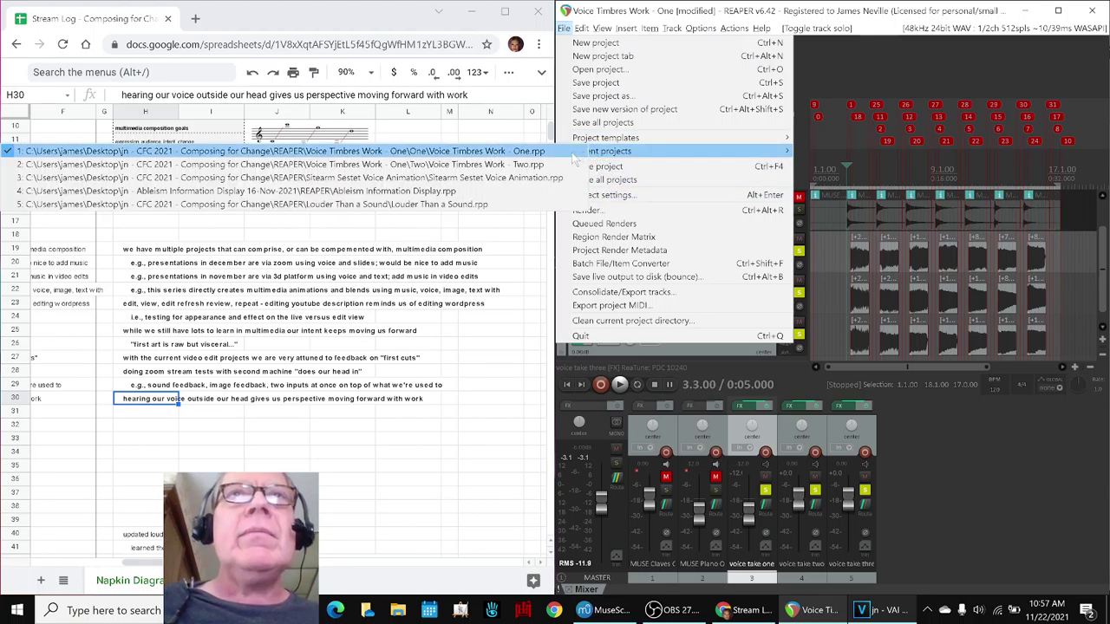
left_click(569, 154)
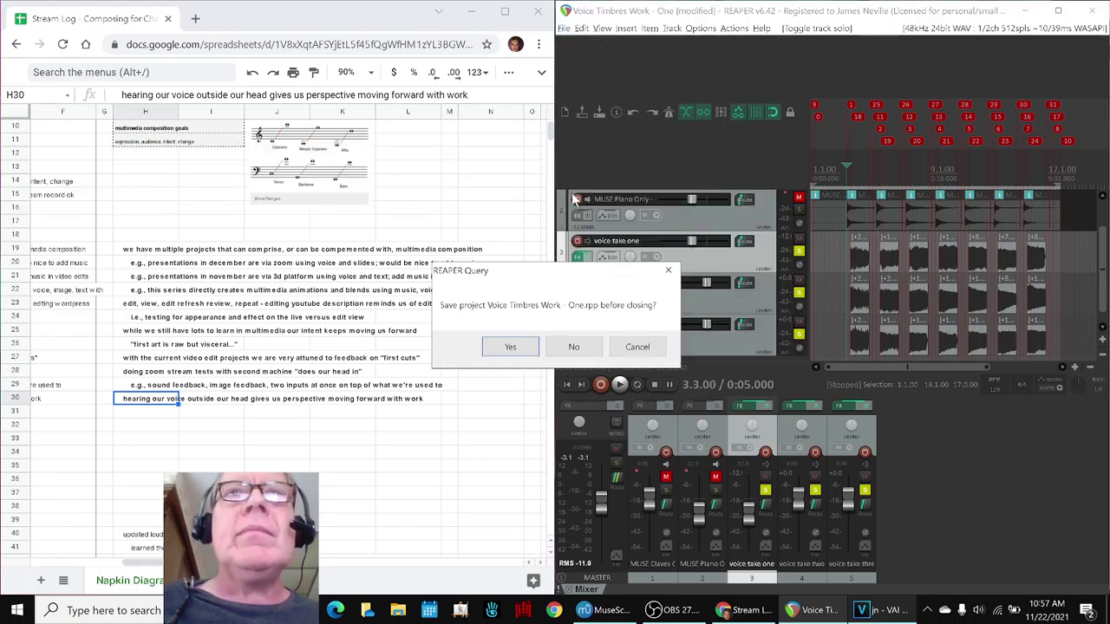
left_click(565, 348)
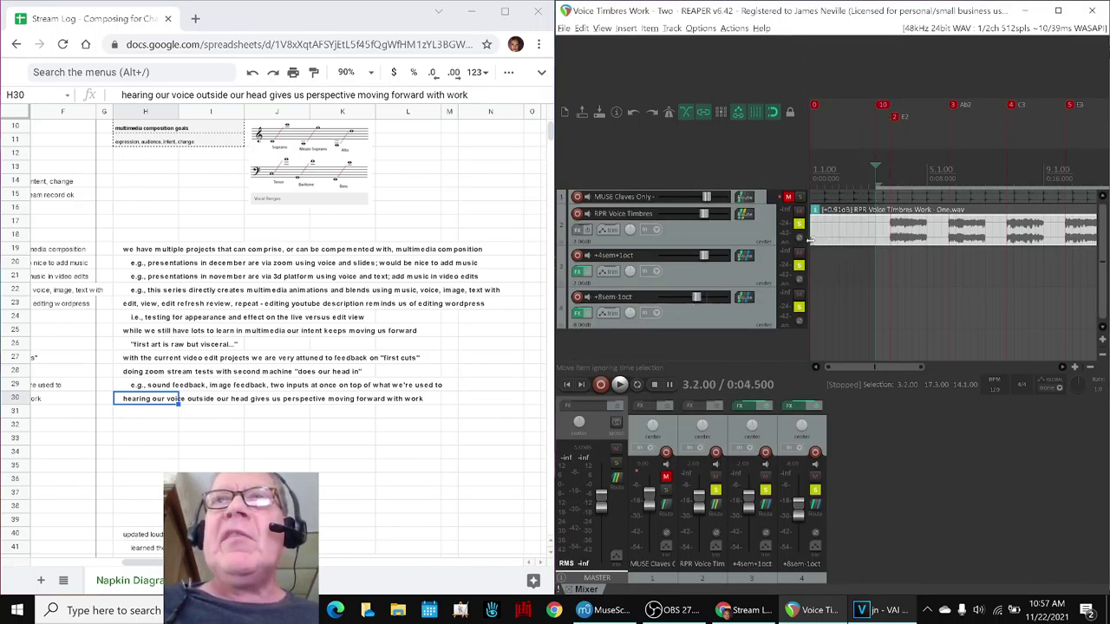
- Unsolo and mute the +4sem-1oct and +8sem-1oct tracks, and play the original voice from the E2 marker
left_click(799, 267)
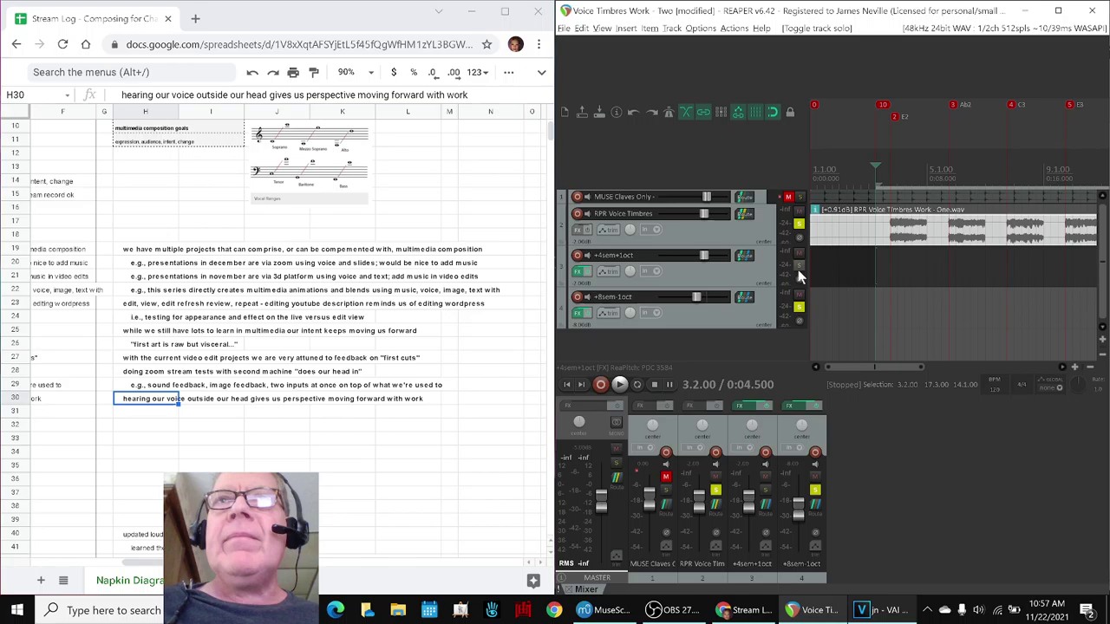
left_click(799, 306)
key("space")
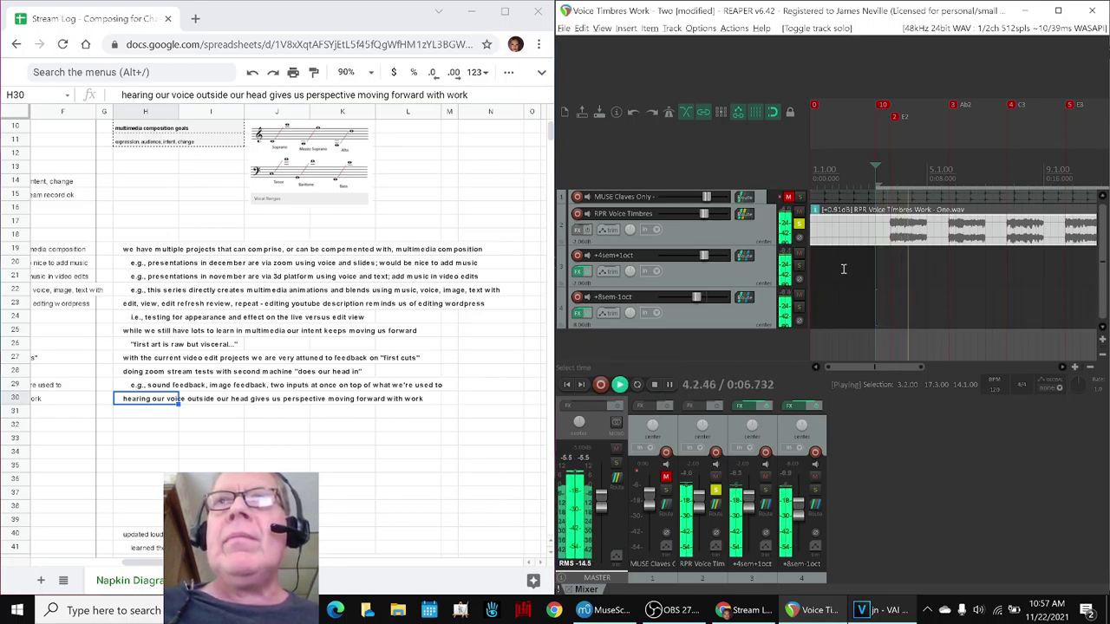
key("space")
left_click(799, 253)
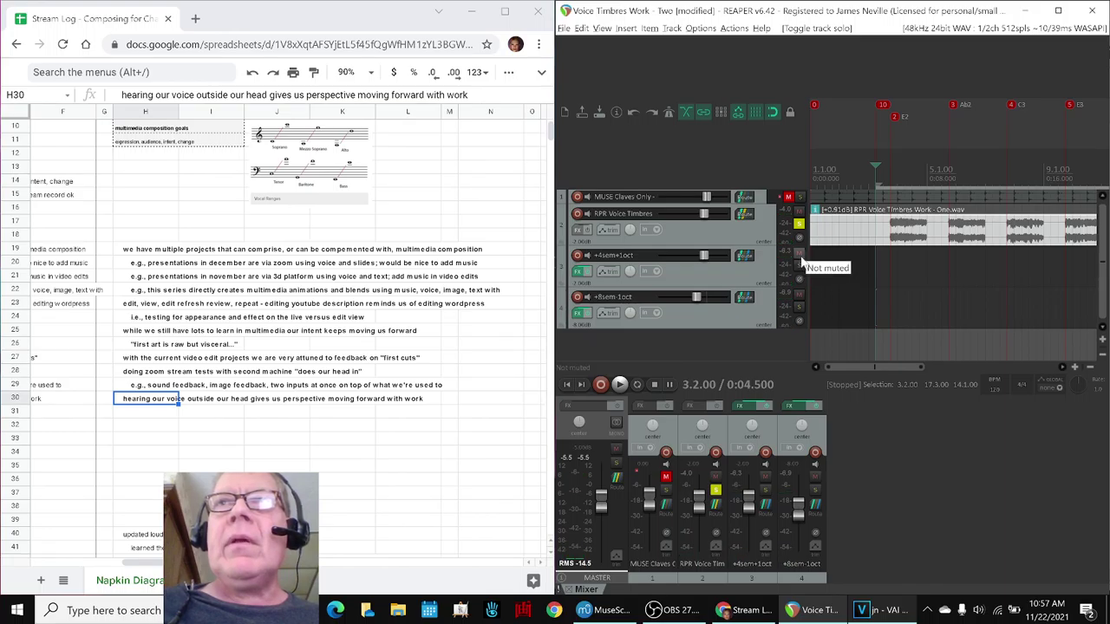
left_click(800, 295)
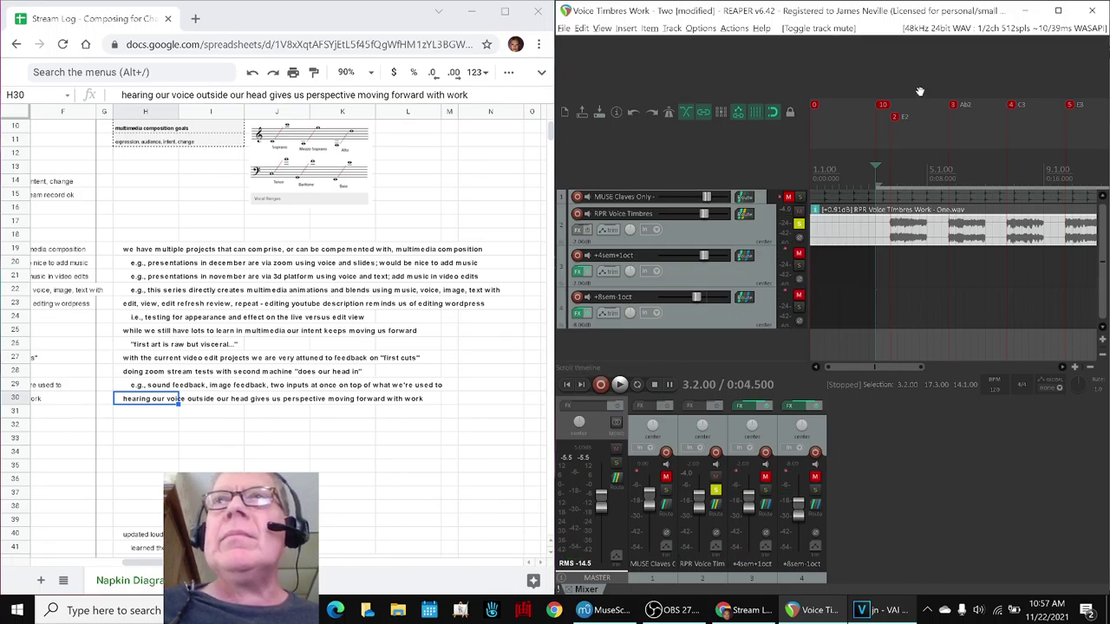
left_click(896, 117)
key("space")
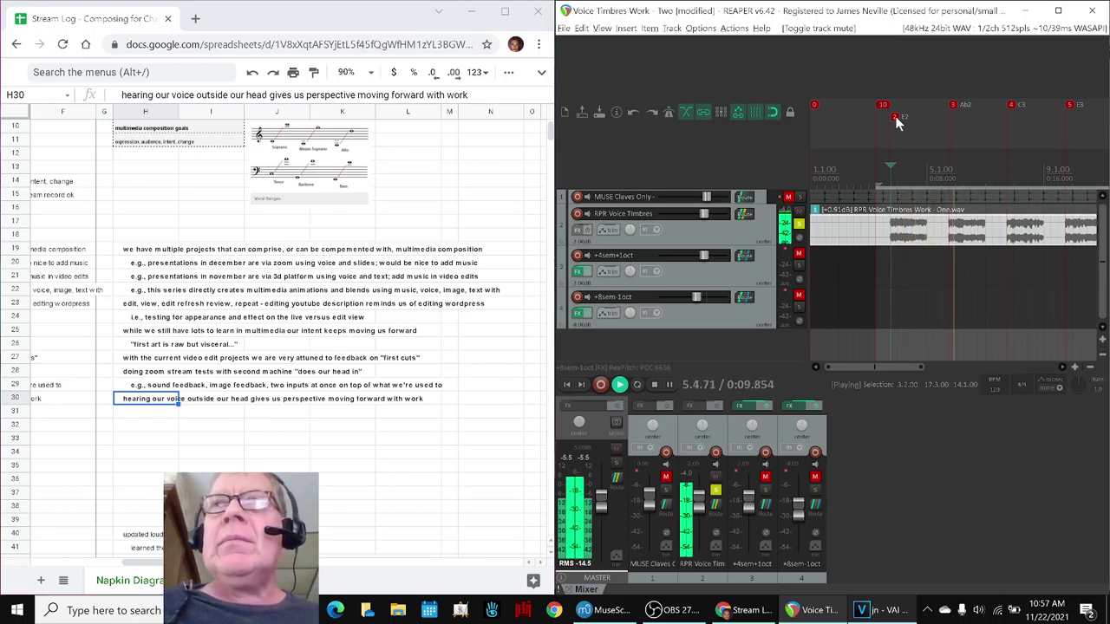
key("space")
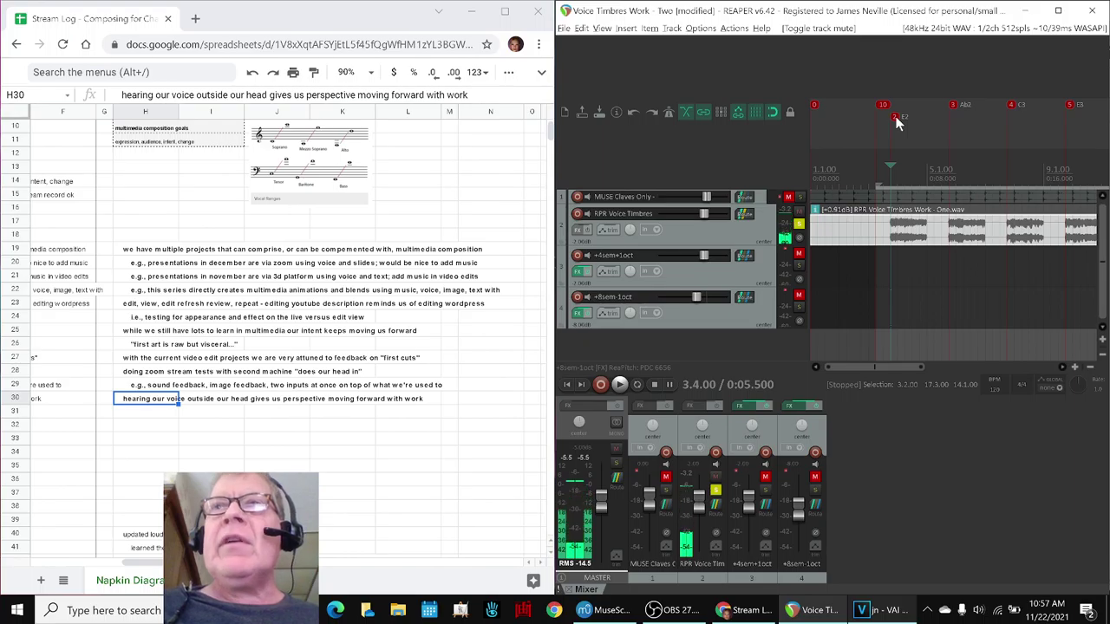
- Solo and unmute the +4sem-1oct track and play that pitch-shifted take
left_click(798, 265)
left_click(798, 253)
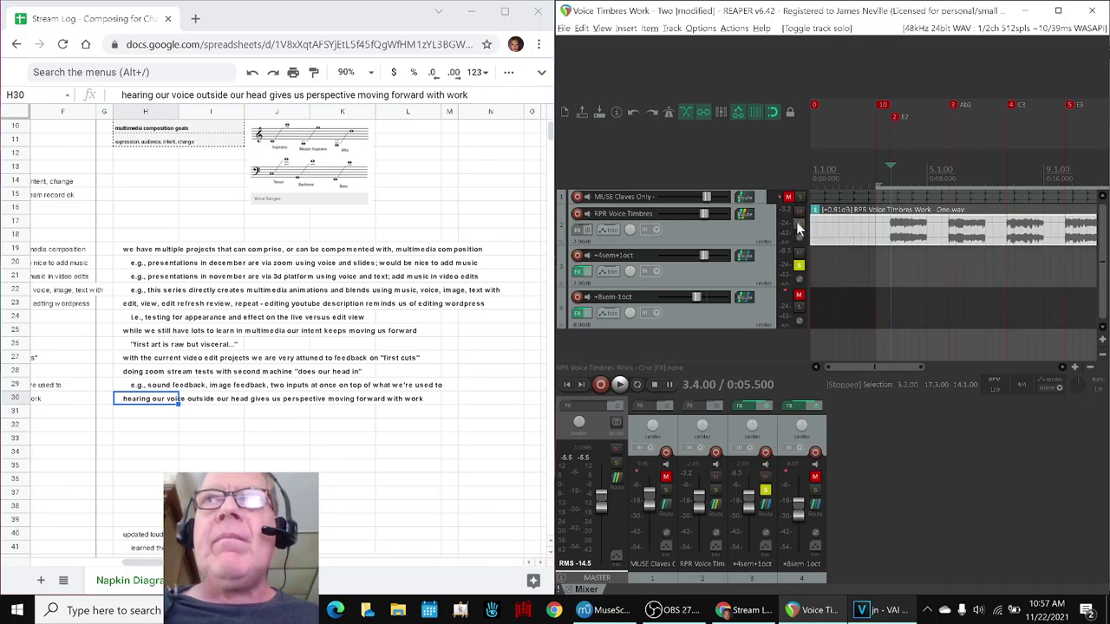
key("space")
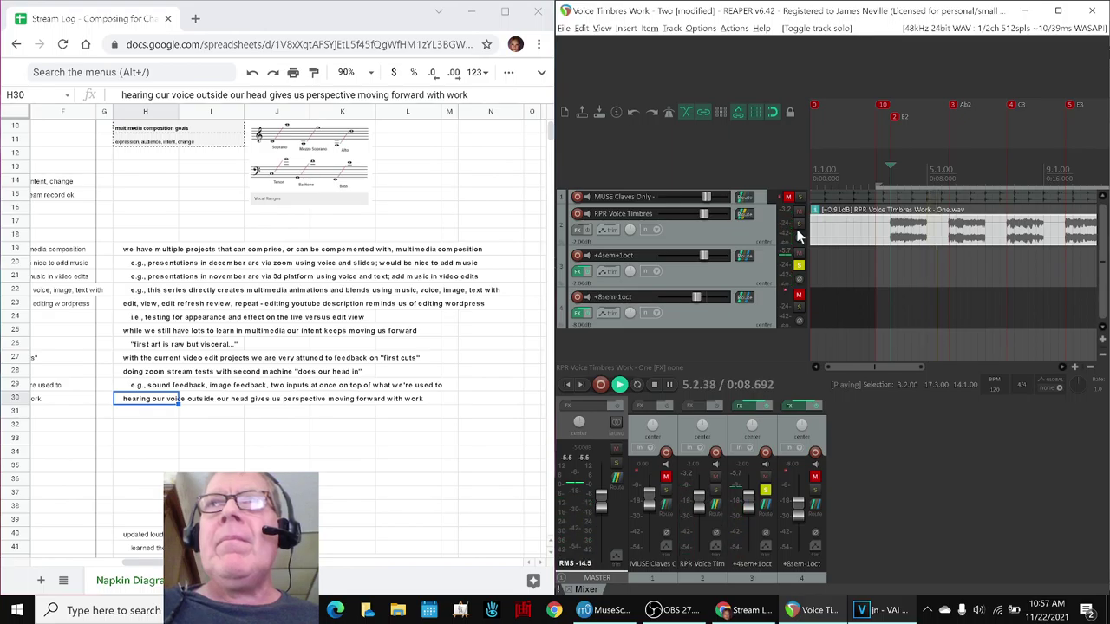
key("space")
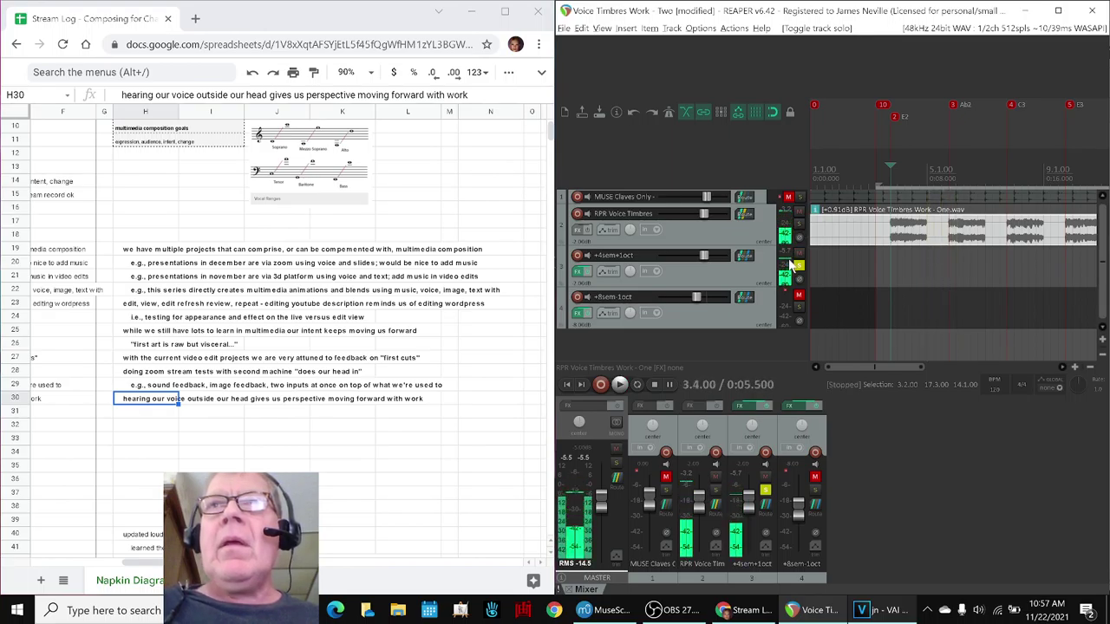
- Play the +8sem-1oct take alone with +4sem-1oct muted, then unsolo it and switch to MuseScore
left_click(798, 265)
left_click(798, 252)
left_click(798, 306)
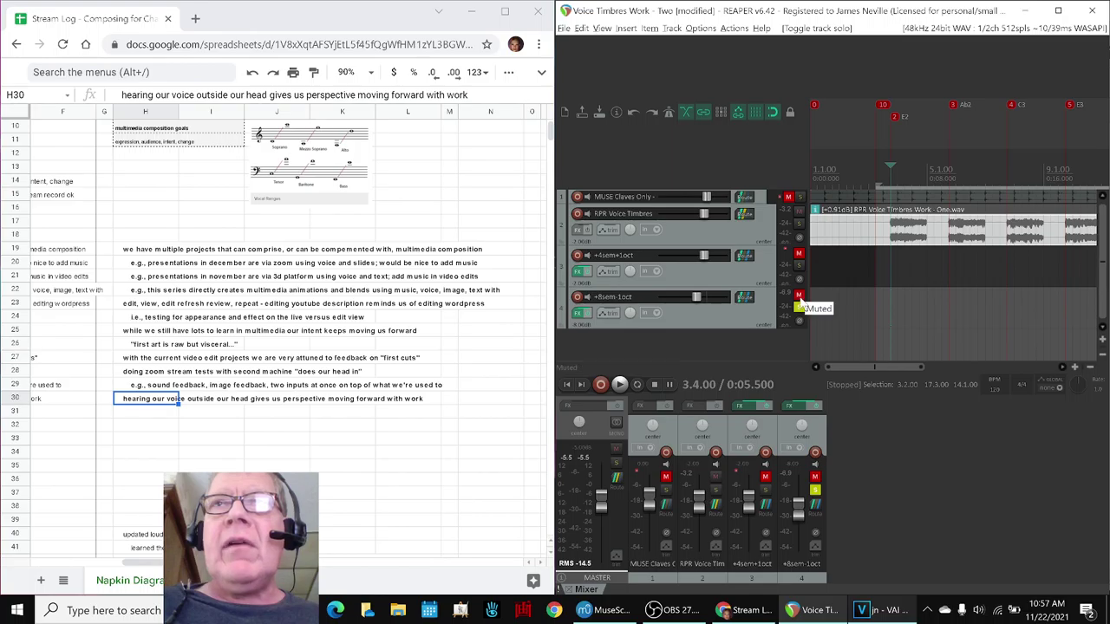
left_click(799, 295)
key("space")
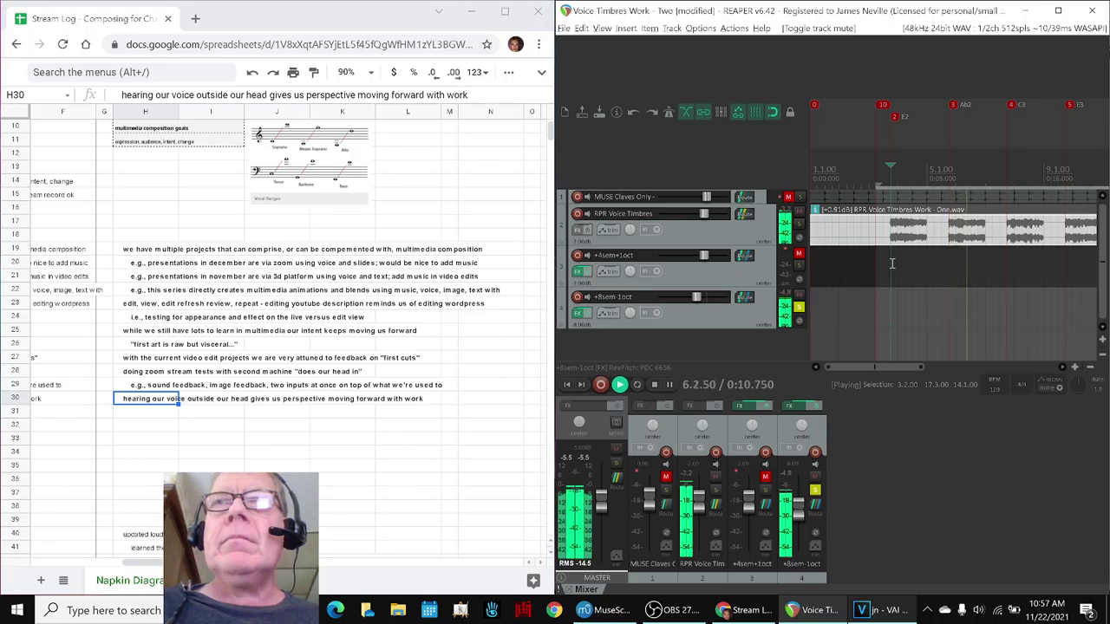
key("space")
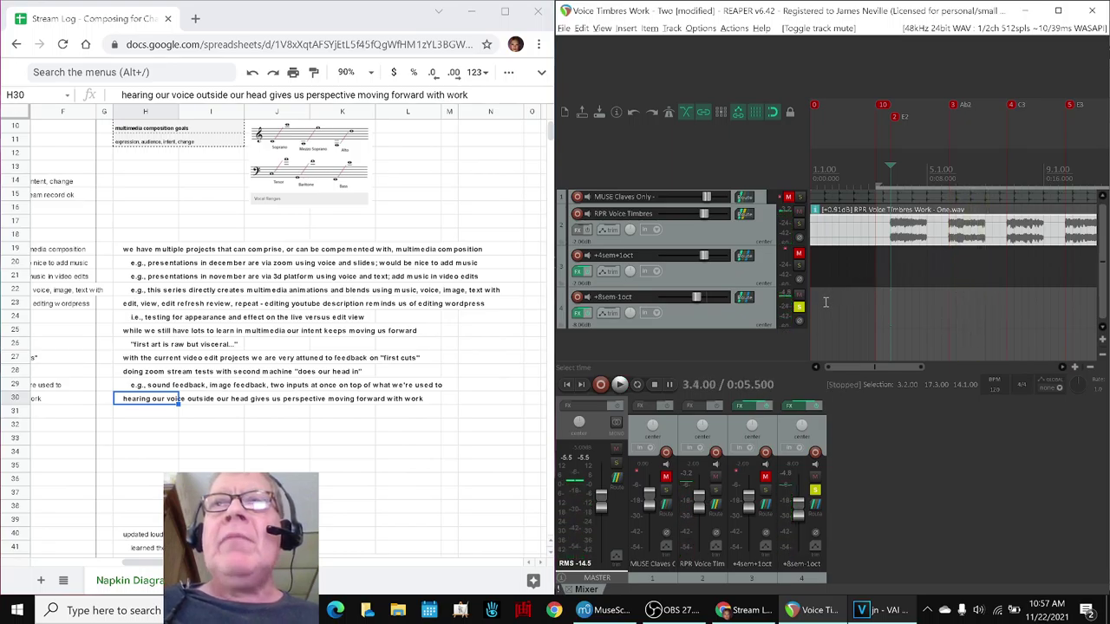
left_click(799, 308)
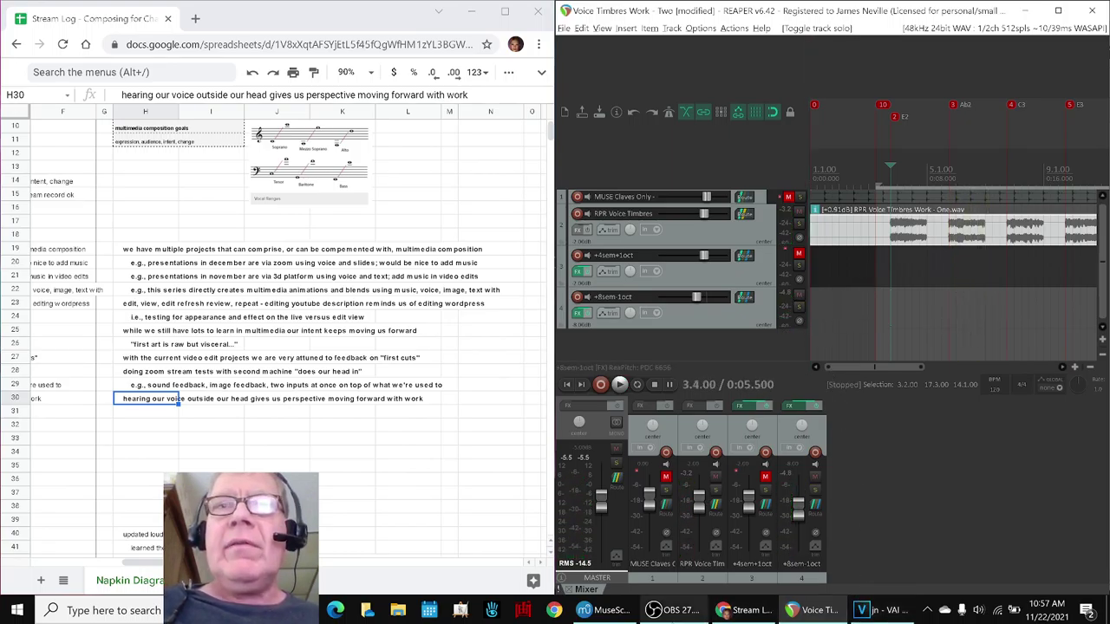
left_click(631, 610)
- Select measure 3 and open the Piano Keyboard panel, shifted to the low register
scroll(763, 413, "down", 2)
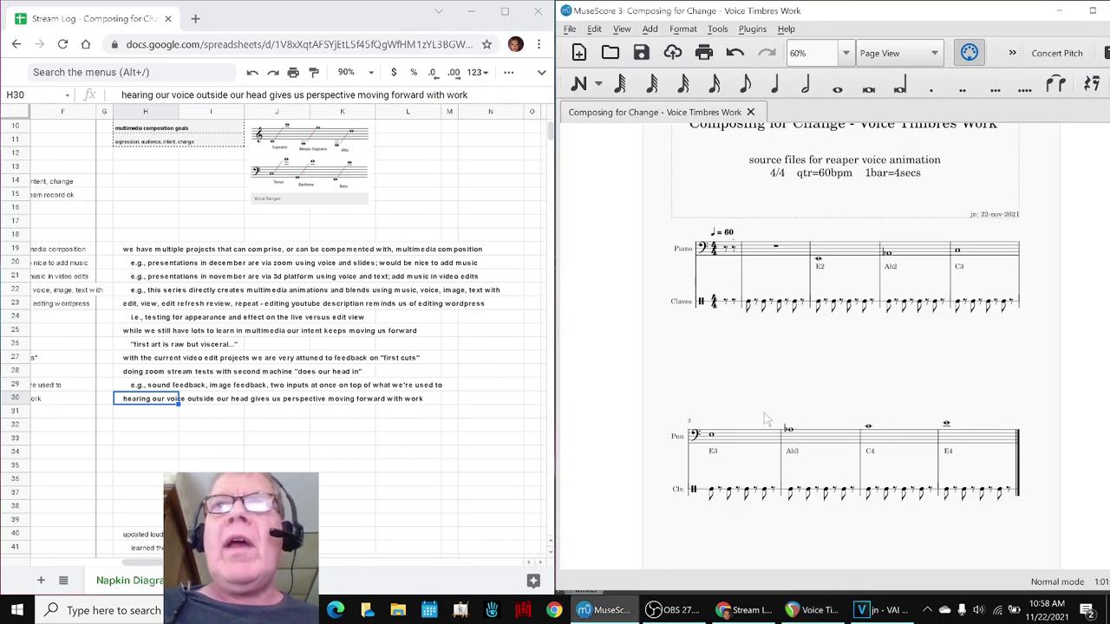
left_click(849, 209)
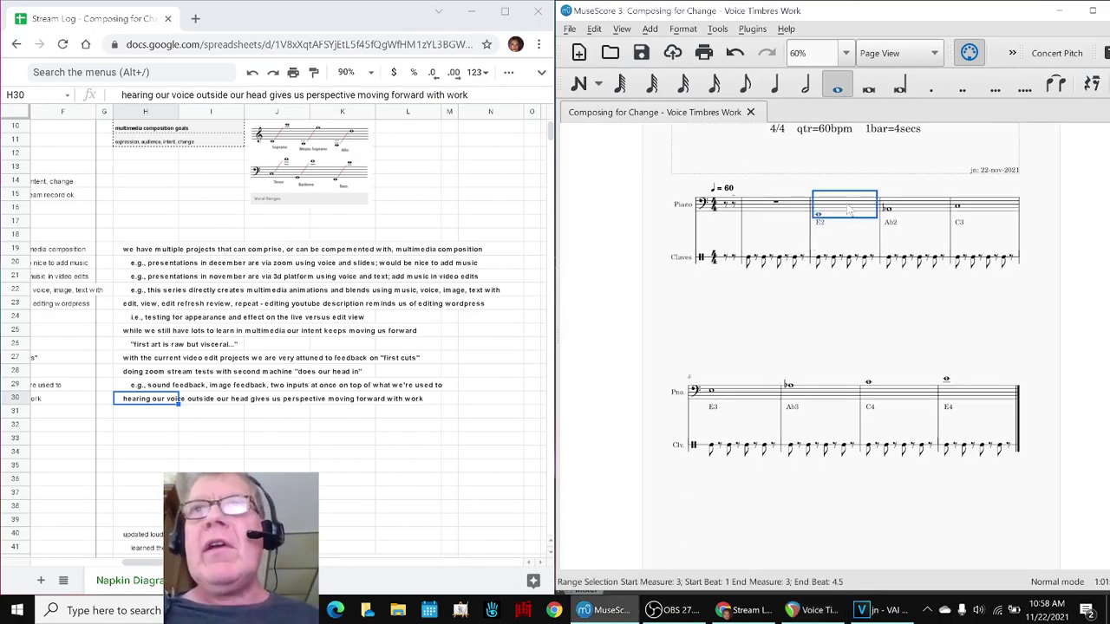
key("p")
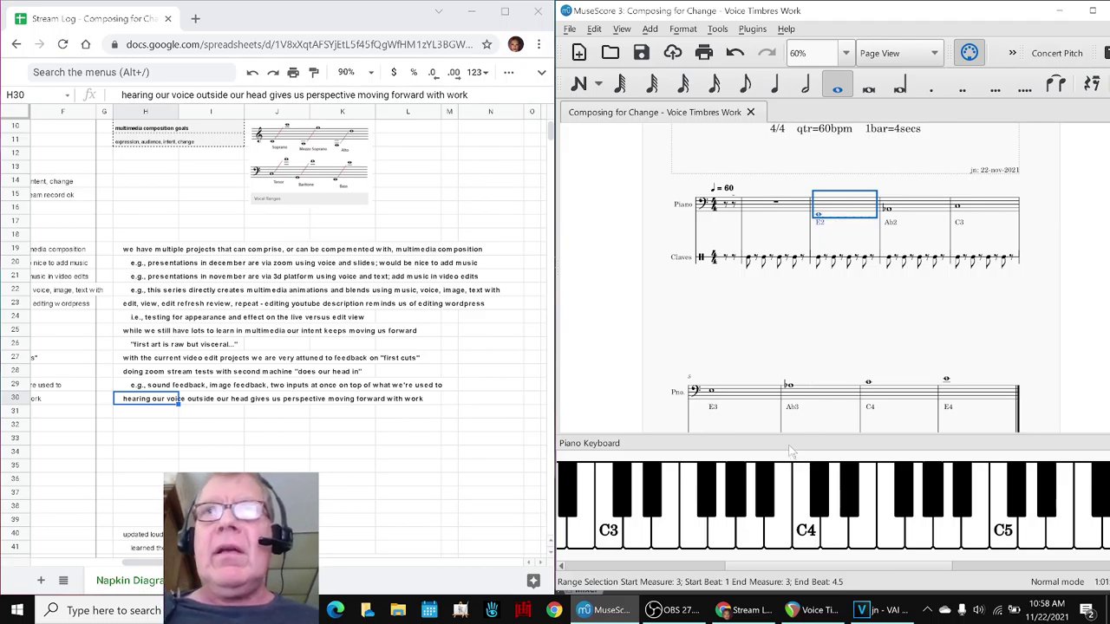
left_click_drag(734, 569, 674, 574)
- Sound E2, C3, E3, Ab3 and C4 on the keyboard, then return to REAPER
left_click(718, 535)
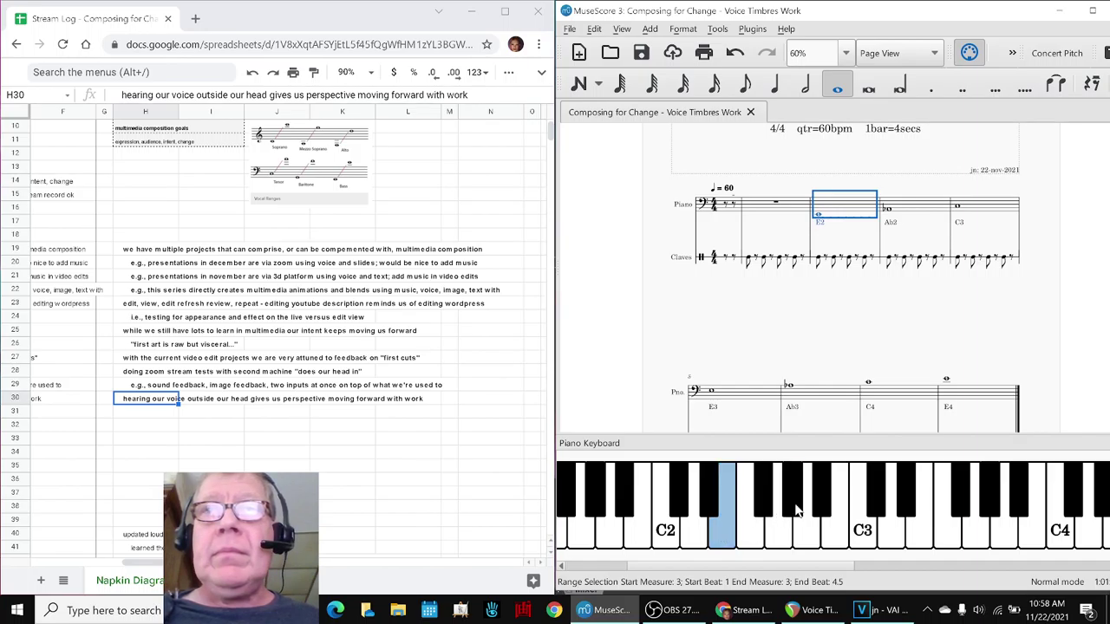
left_click(861, 530)
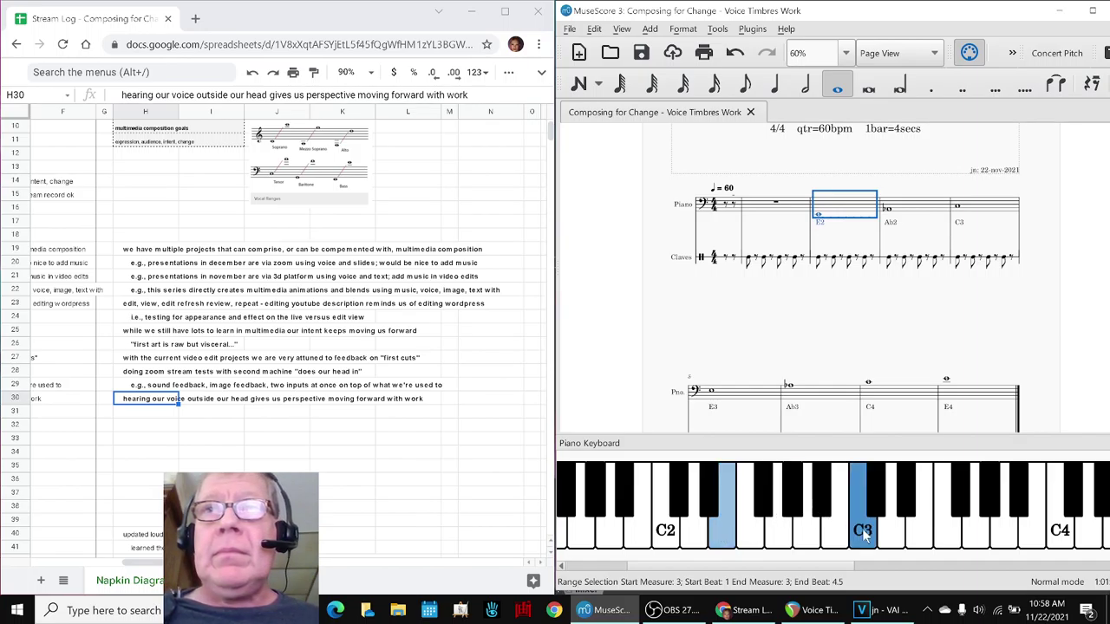
left_click(926, 531)
left_click(988, 507)
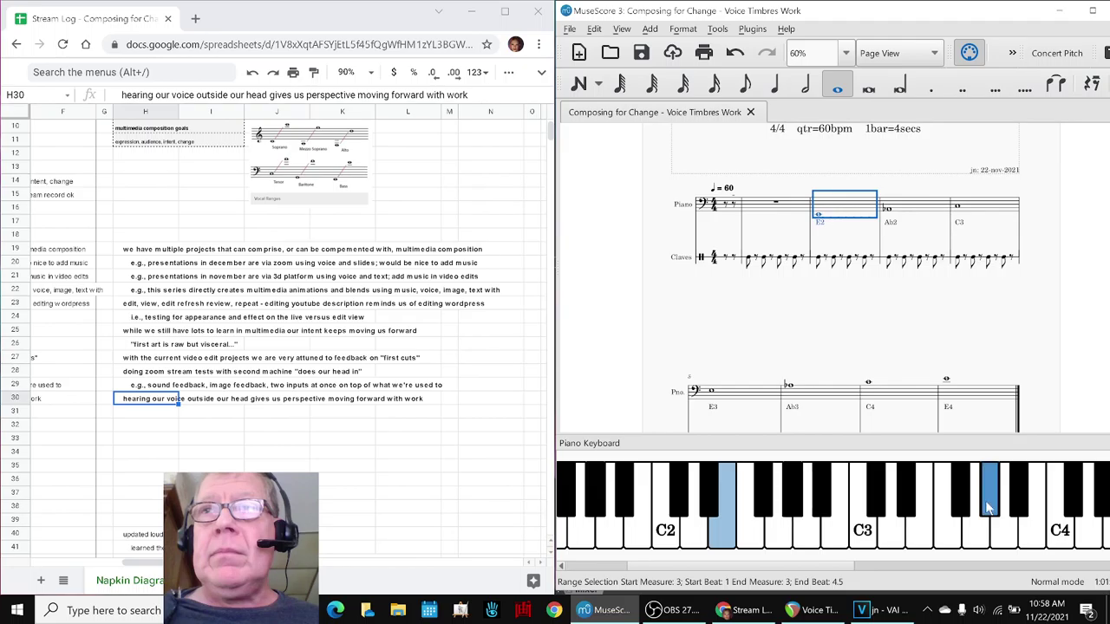
left_click(1064, 534)
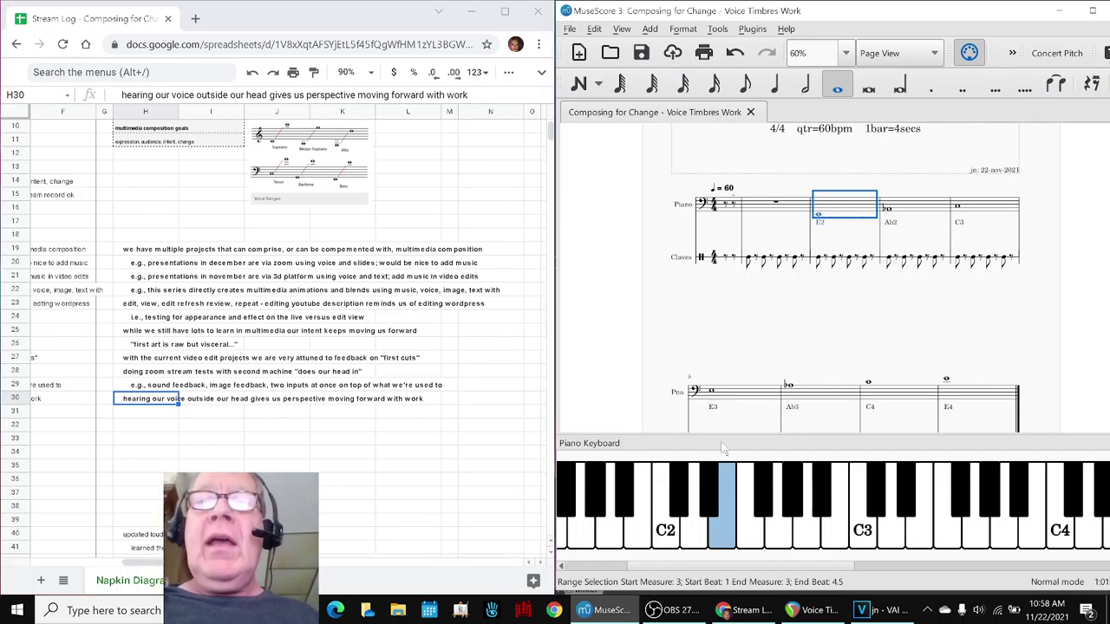
left_click(815, 610)
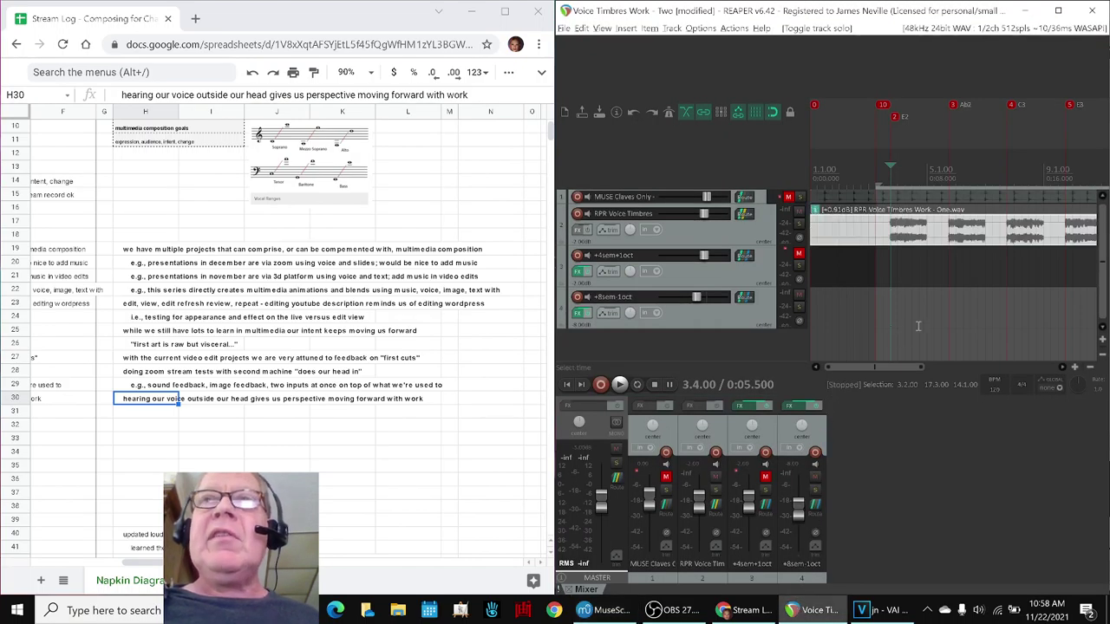
- Zoom REAPER's arrange view out, scroll the stream log down to row 32, and move the play position to marker 10
scroll(959, 208, "down", 4)
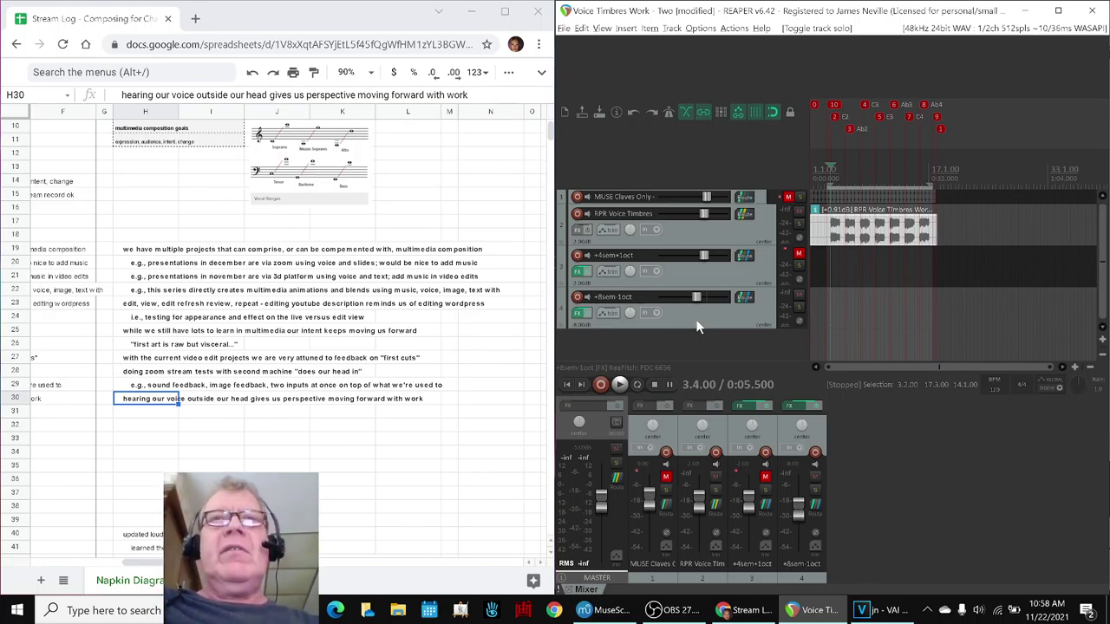
left_click(166, 409)
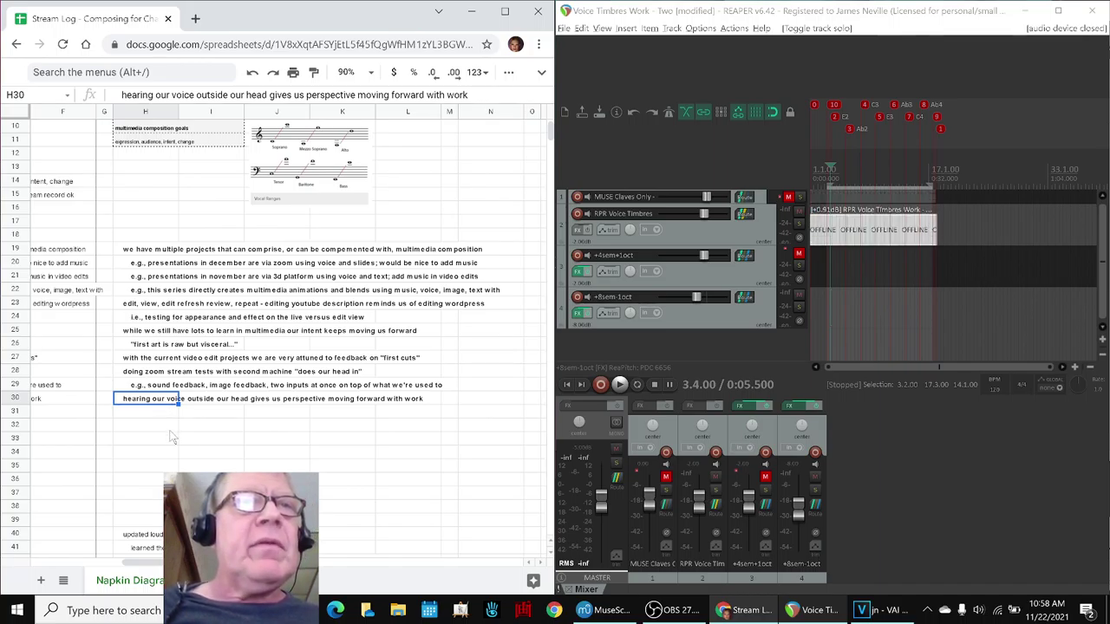
scroll(171, 438, "down", 7)
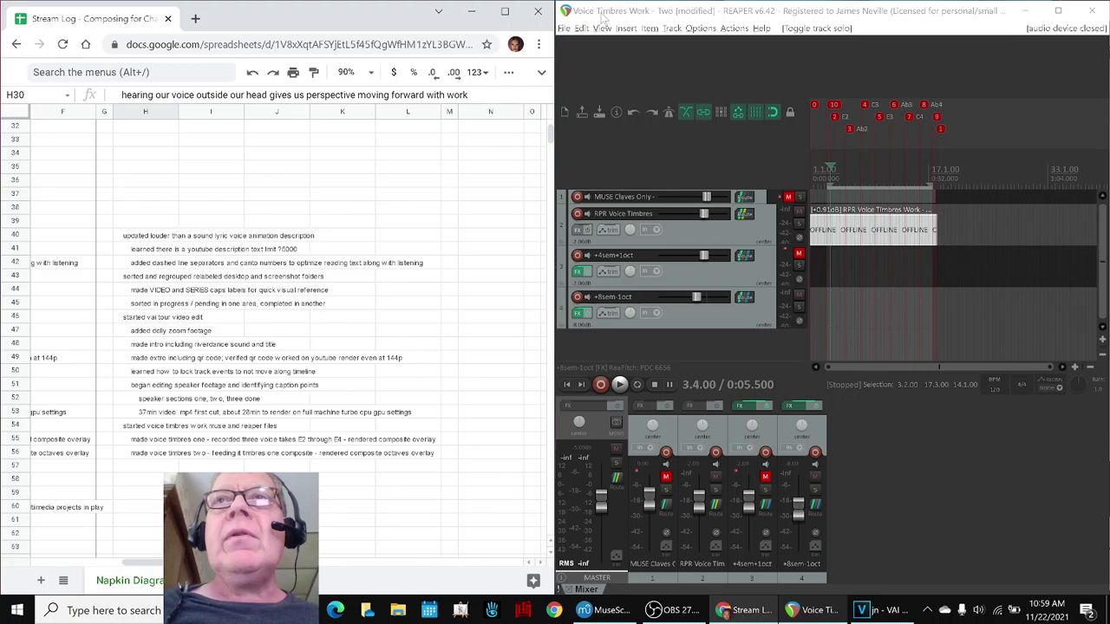
left_click(831, 107)
- Unmute the +4sem+1oct track, solo it with RPR Voice Timbres and +8sem-1oct, and play the mix
scroll(841, 111, "up", 1)
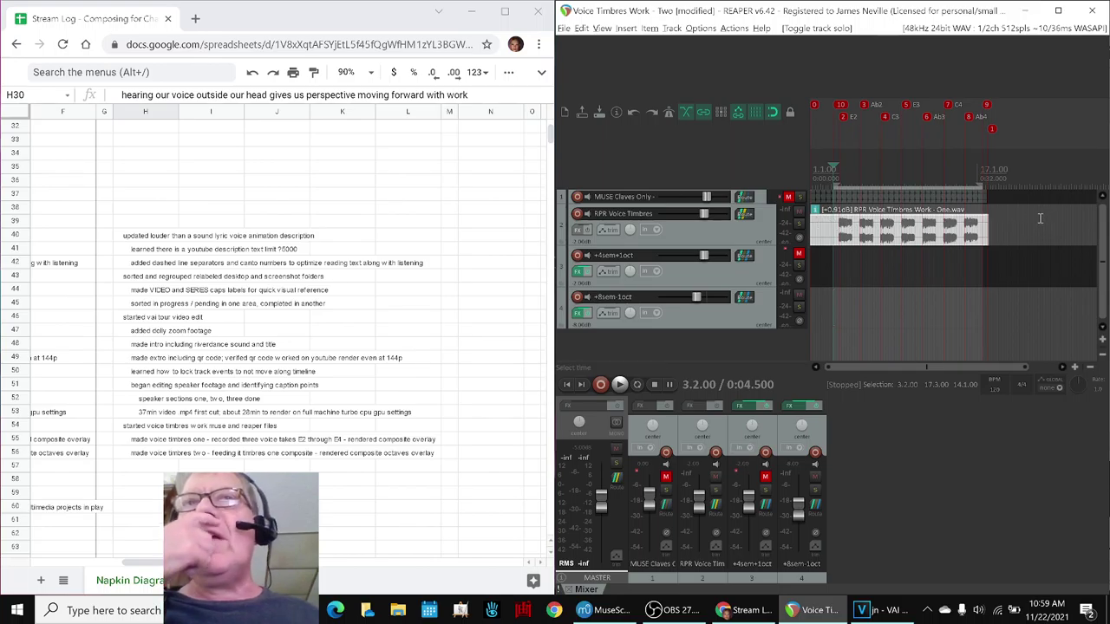
left_click(798, 253)
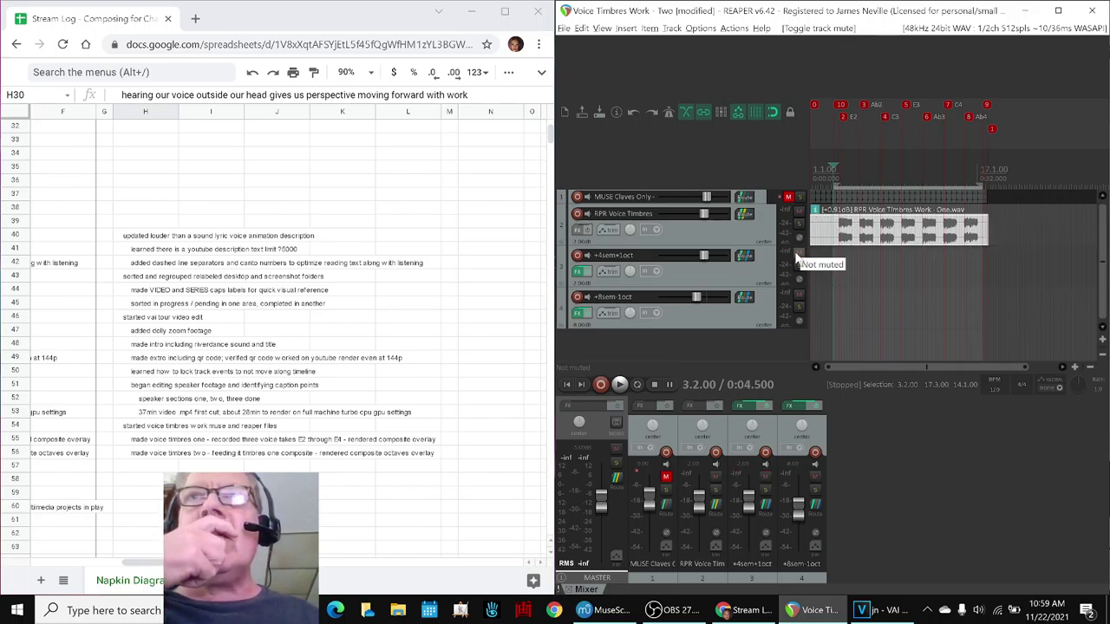
left_click(798, 309)
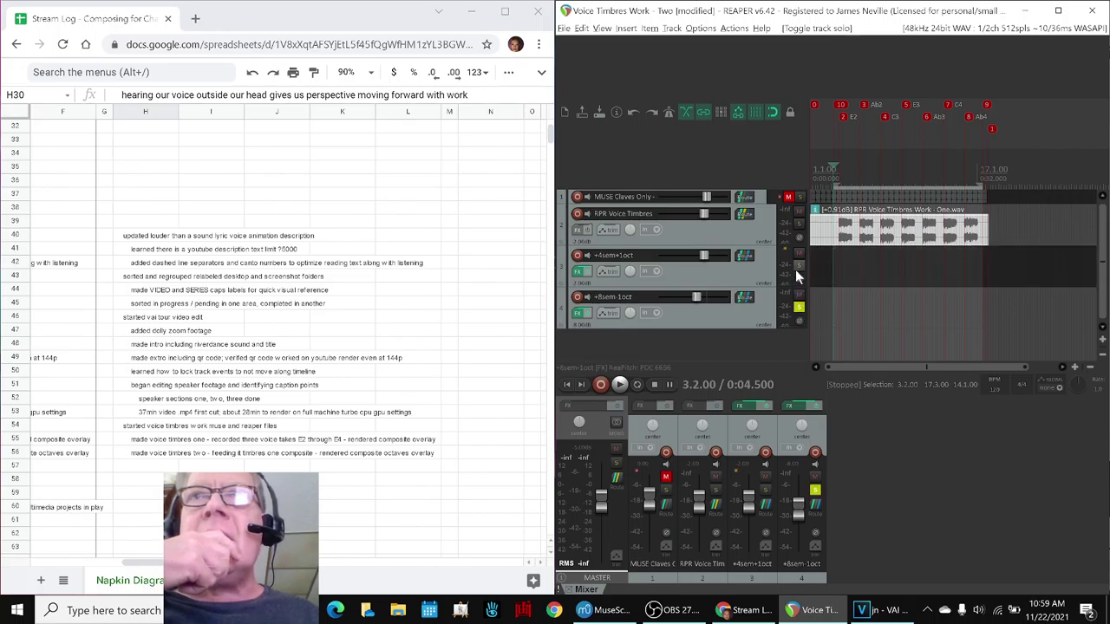
left_click(799, 265)
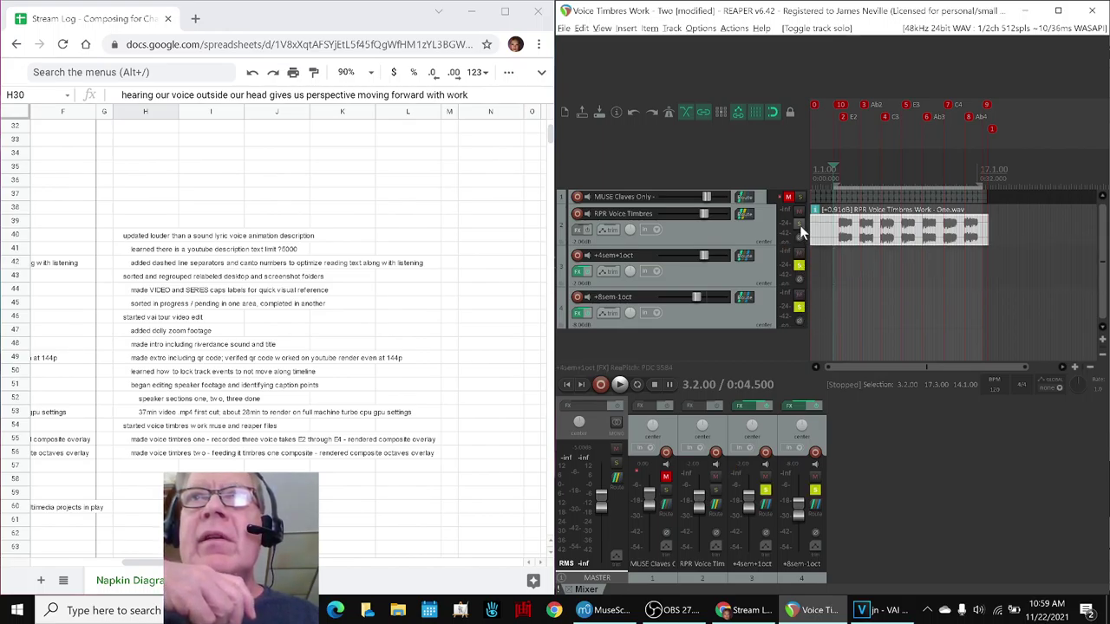
left_click(799, 224)
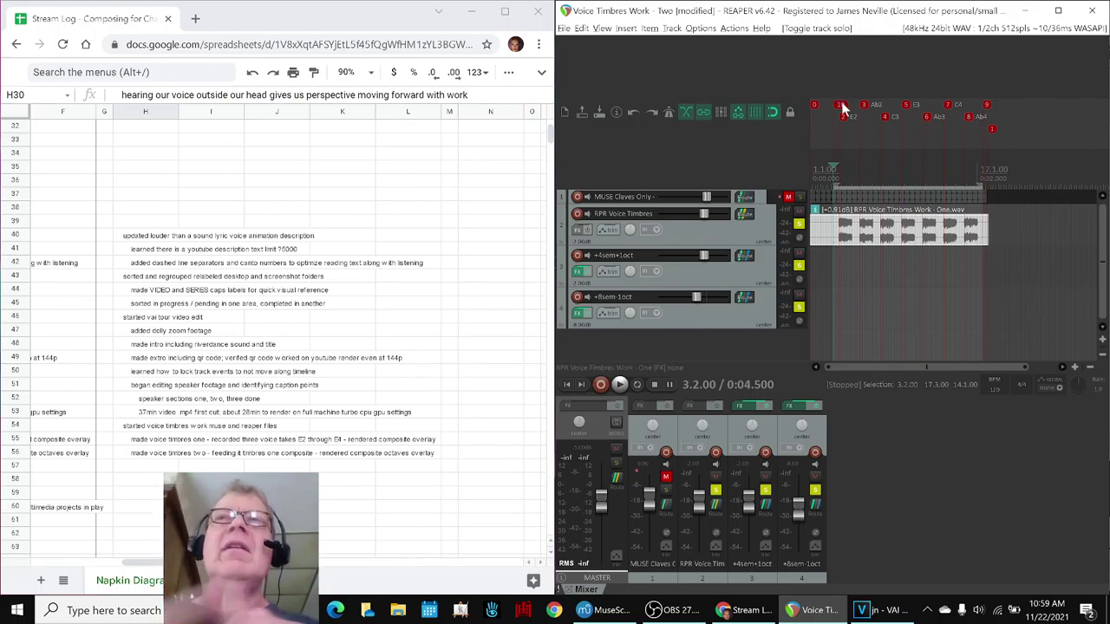
key("space")
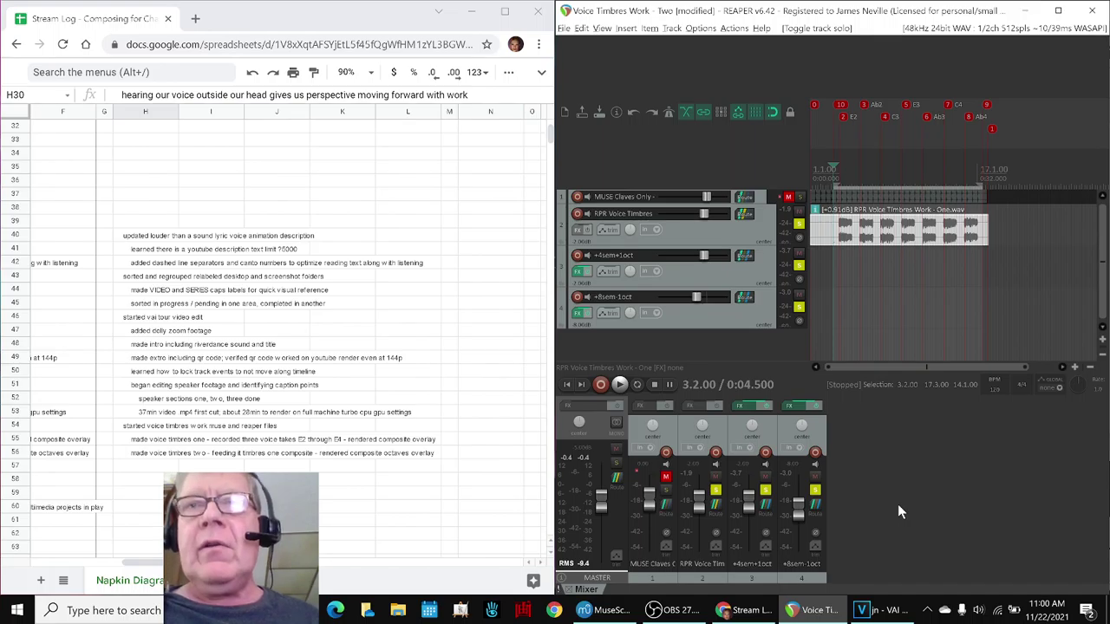
left_click(744, 610)
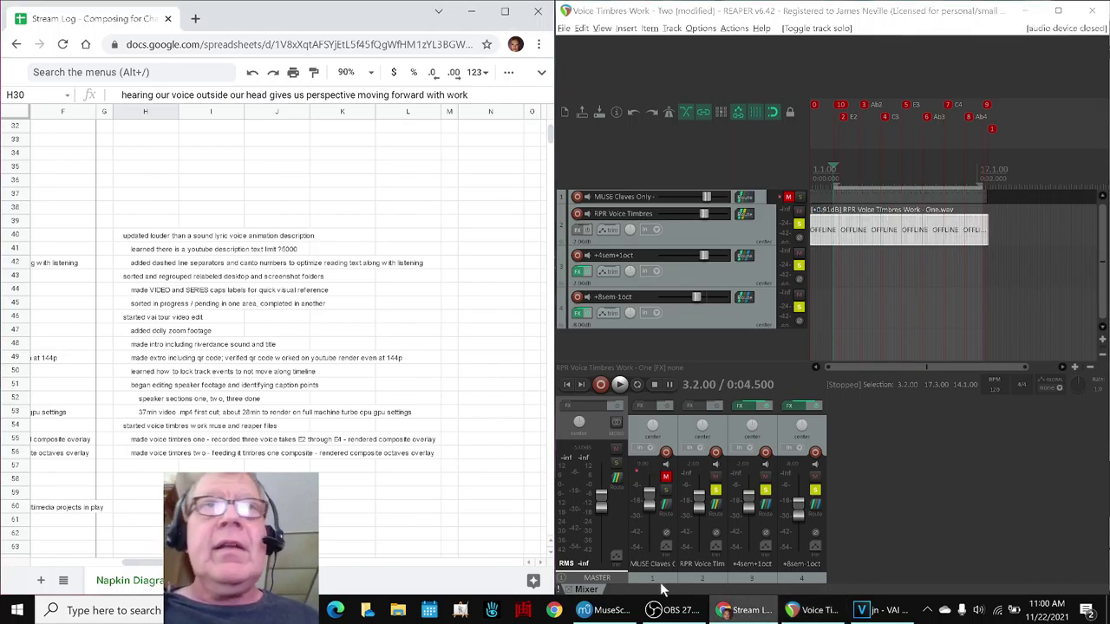
- Step through the Ideas Next Time entries and the Acknowledgements in rows 59–65 of the stream log
left_click(302, 465)
key("Left")
key("Left")
key("Left")
key("Left")
key("Left")
key("Left")
key("Left")
key("Left")
key("Left")
key("Down")
key("Down")
key("Down")
key("Down")
key("Down")
key("Down")
key("Down")
key("Down")
key("Up")
key("Up")
key("Up")
key("Up")
key("Up")
key("Up")
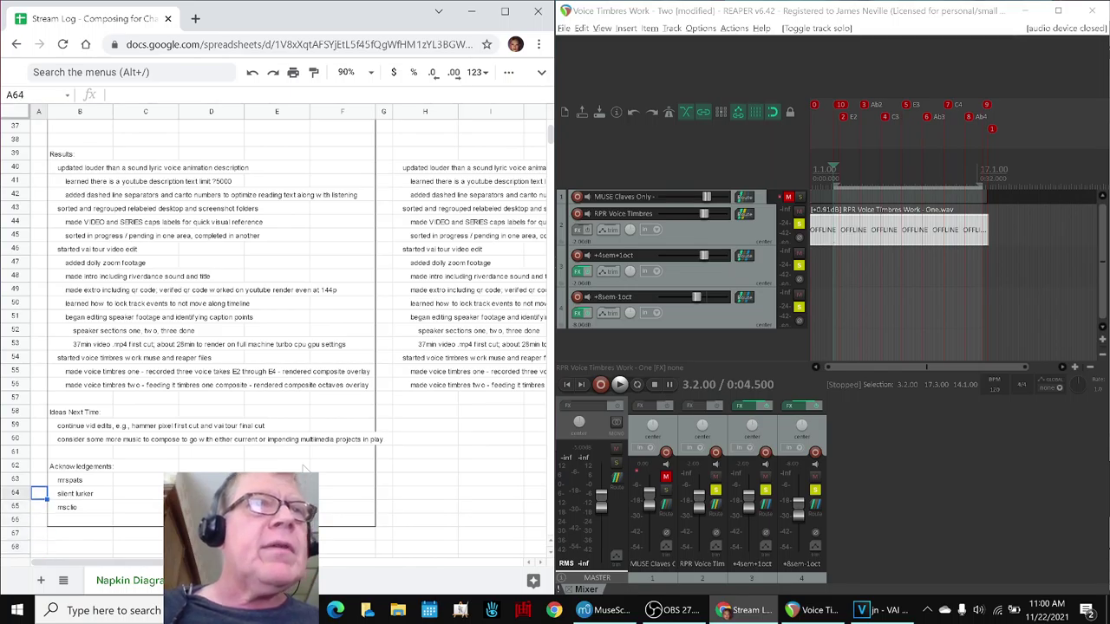
key("Right")
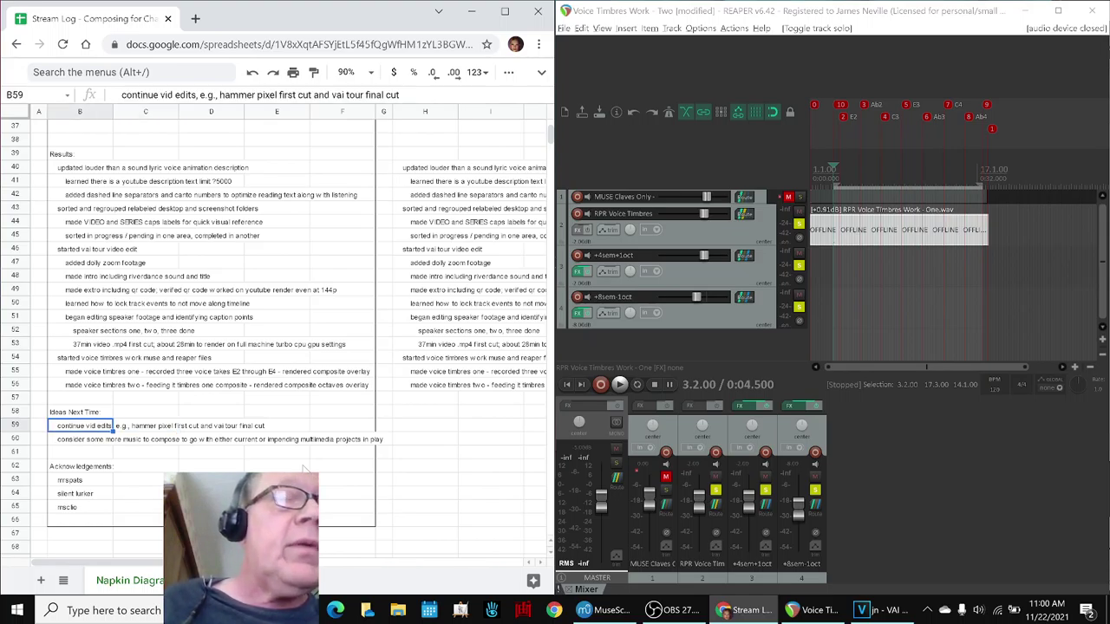
key("Down")
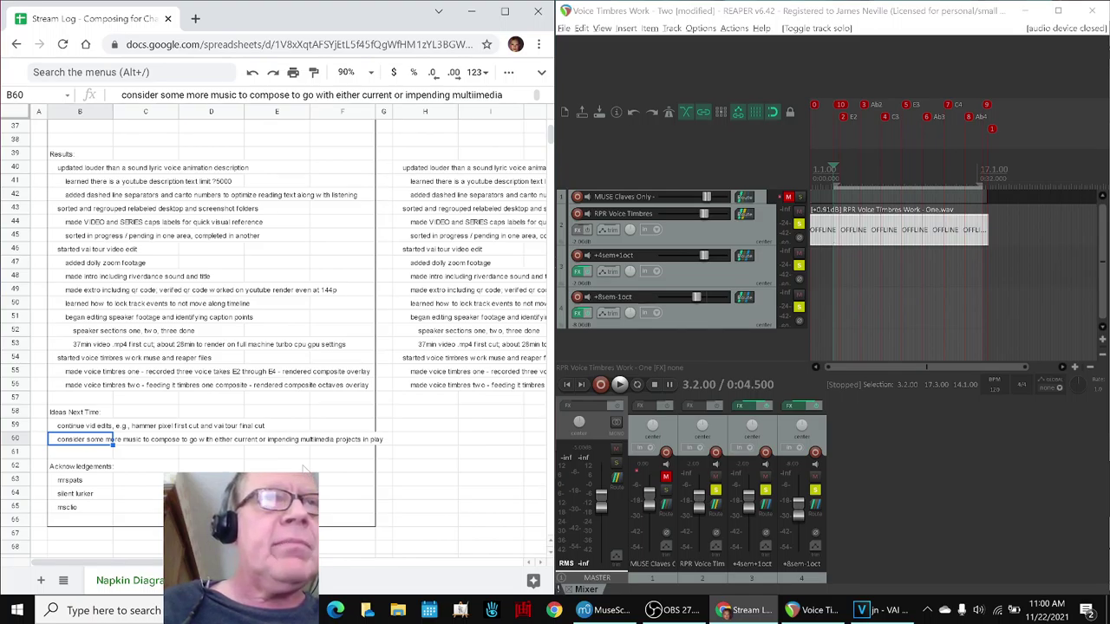
key("Down")
key("Down")
key("Down")
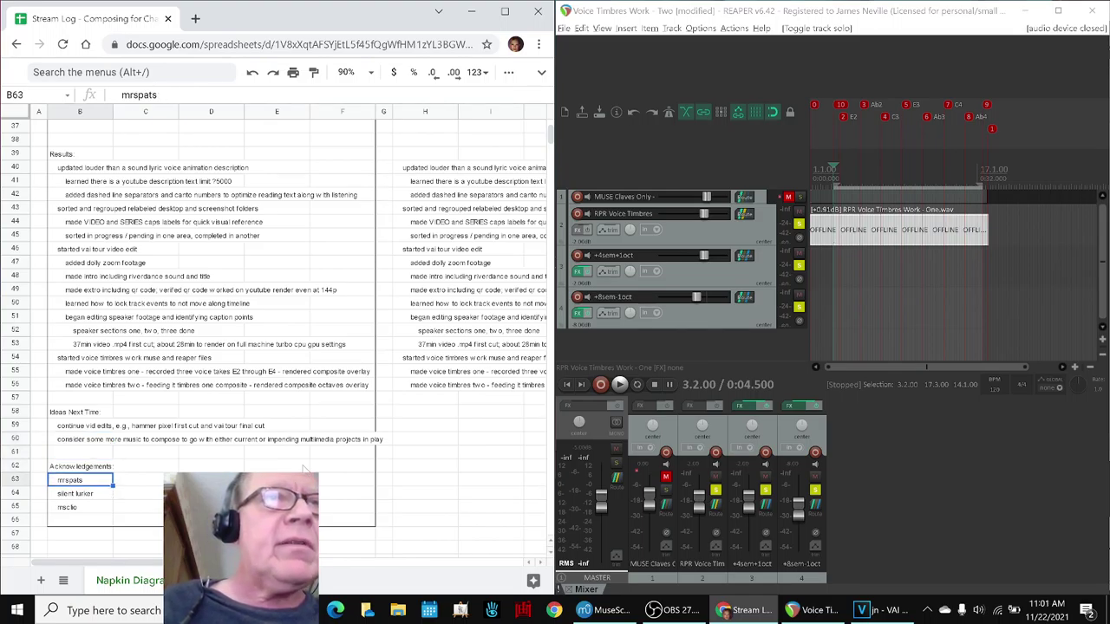
key("Down")
key("Down")
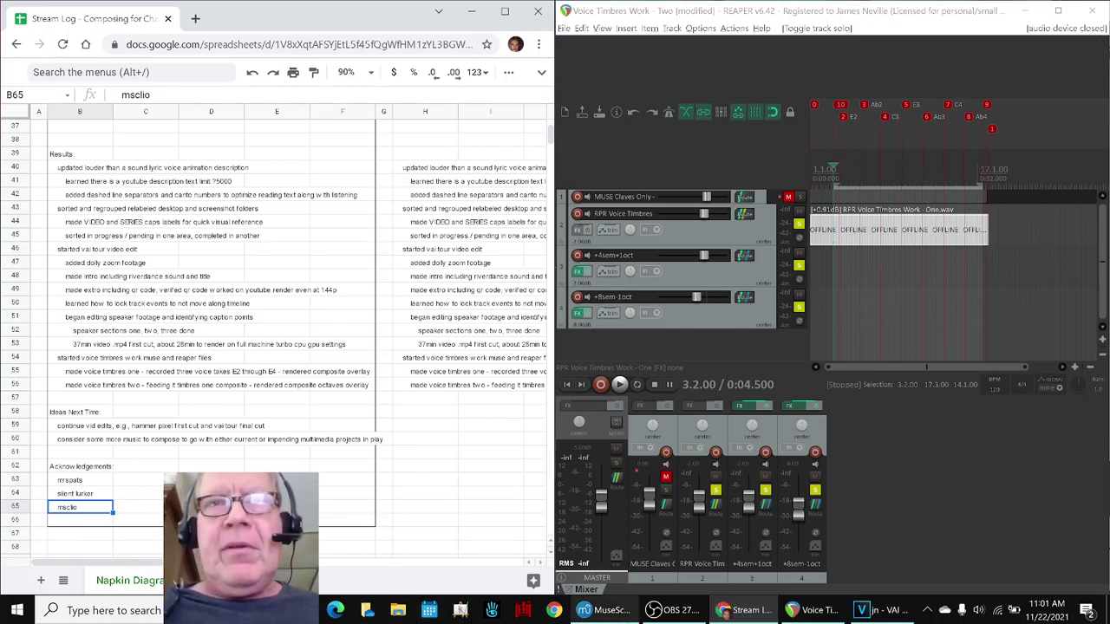
- Bring the live OBS Studio window forward to show the stream's scenes and controls
left_click(667, 610)
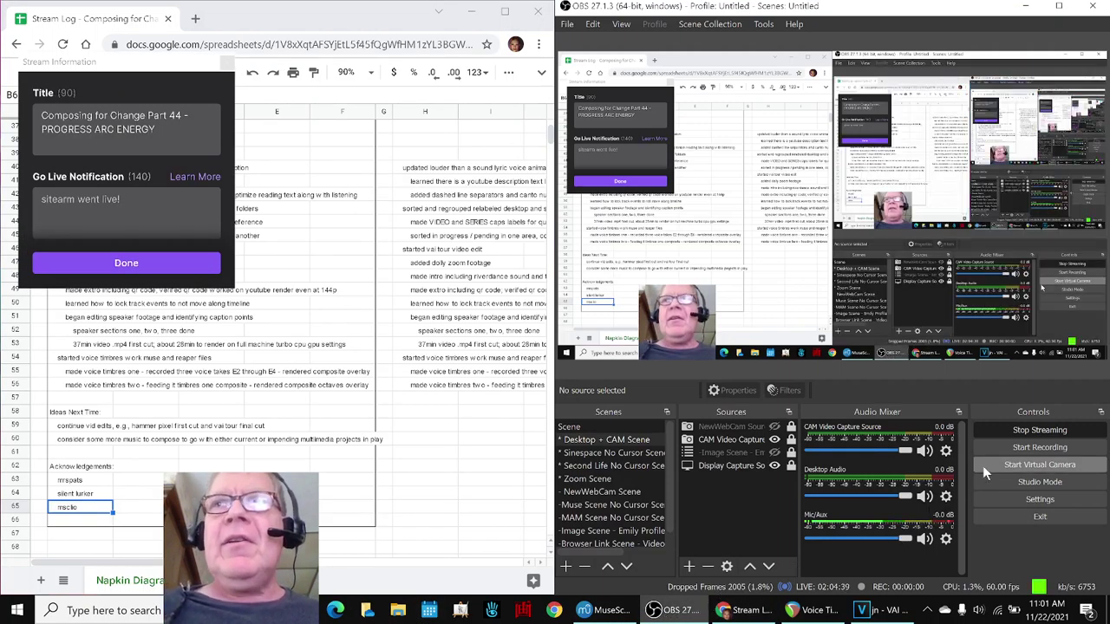